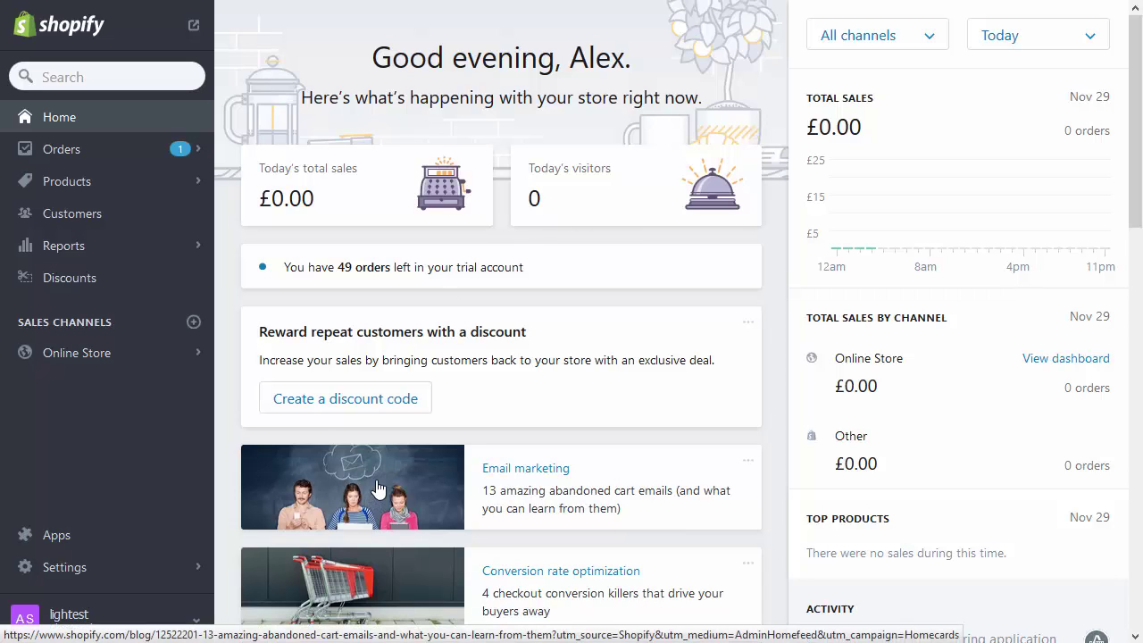
Step: Go to Online Store > Navigation to see the Big and Categories menus
left_click(125, 358)
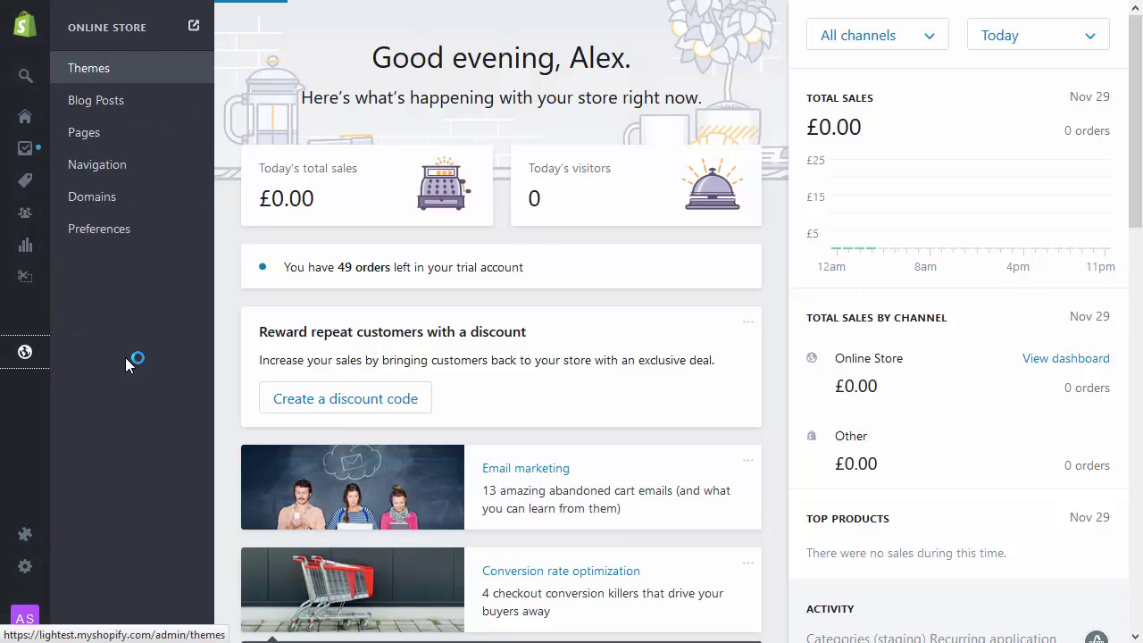
left_click(114, 170)
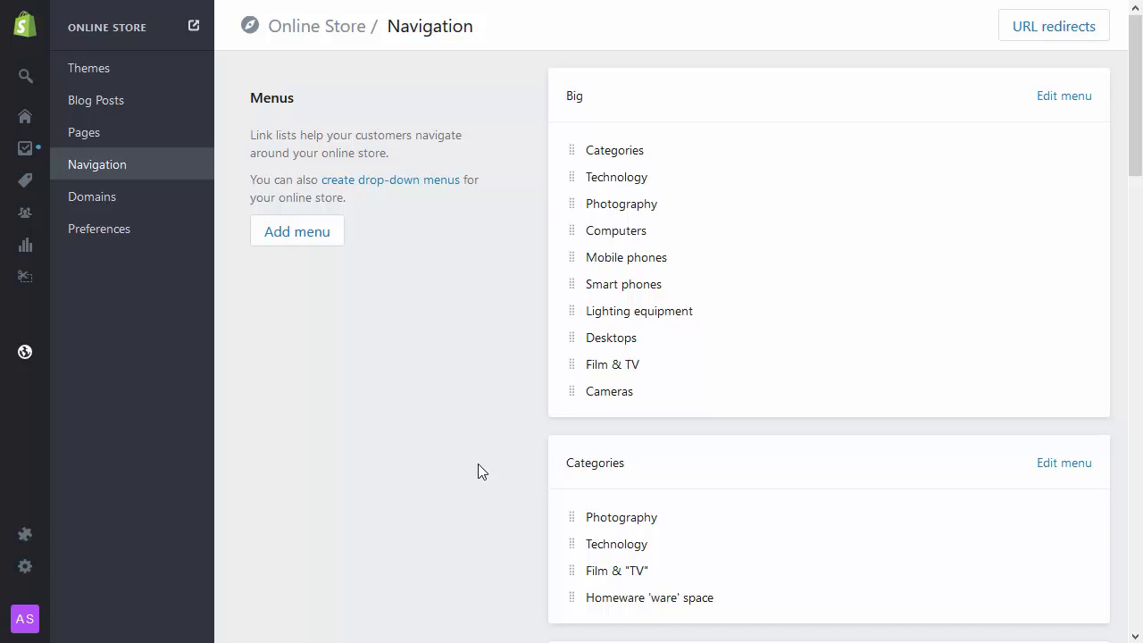
Step: Start a new menu named 'Synthetic category' with a first item called Page 1
left_click(293, 235)
left_click(637, 123)
type("Synthe")
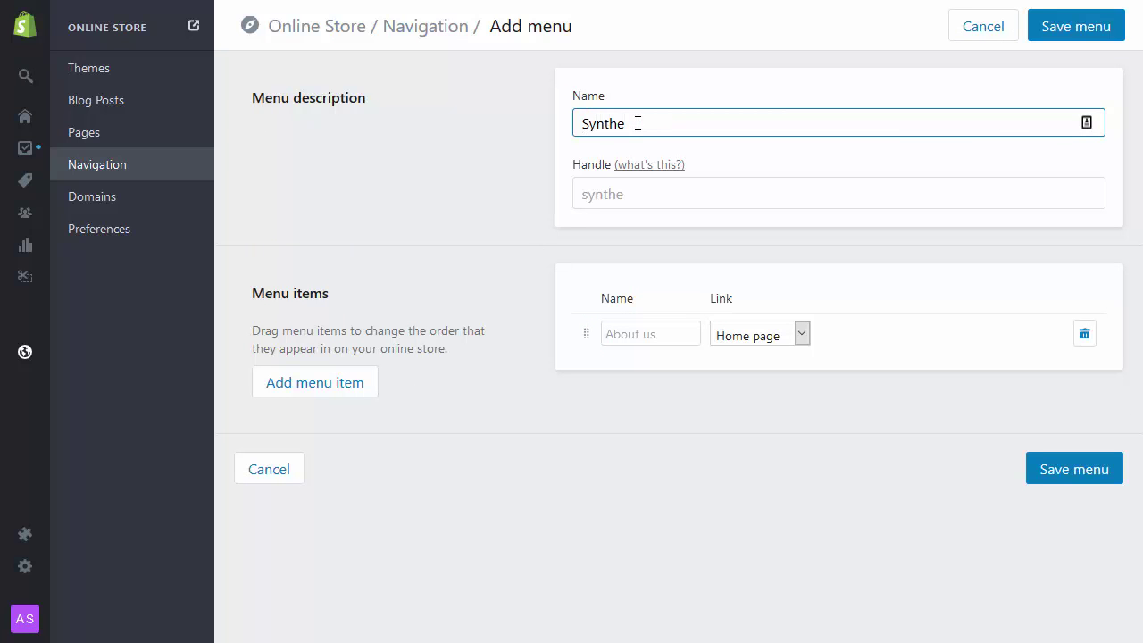
type("tic category")
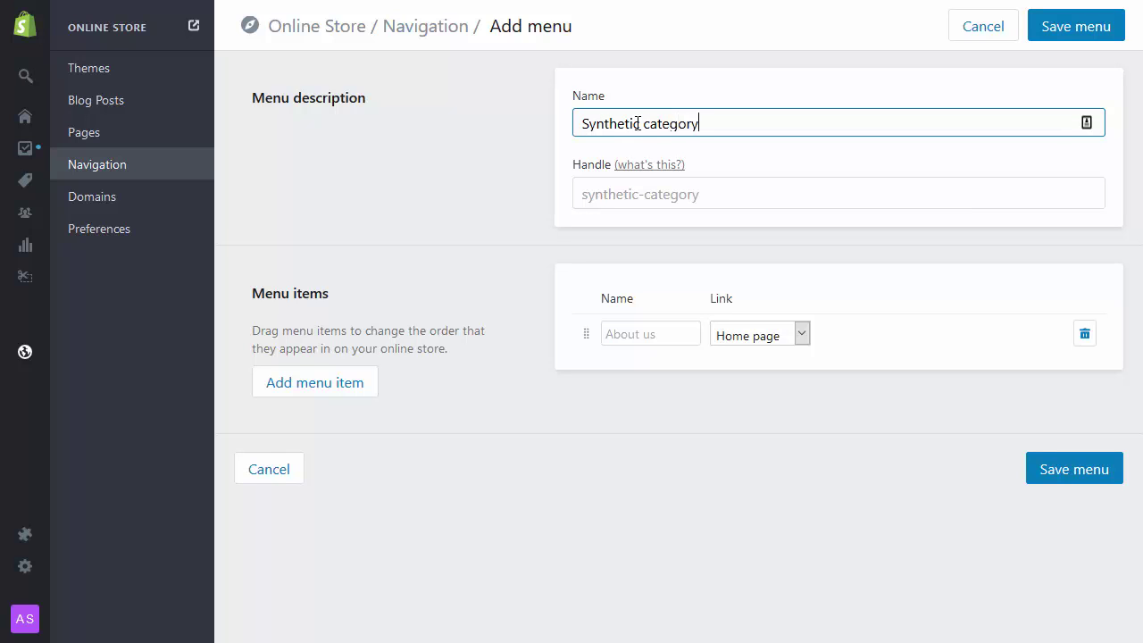
left_click(638, 335)
type("Page 1")
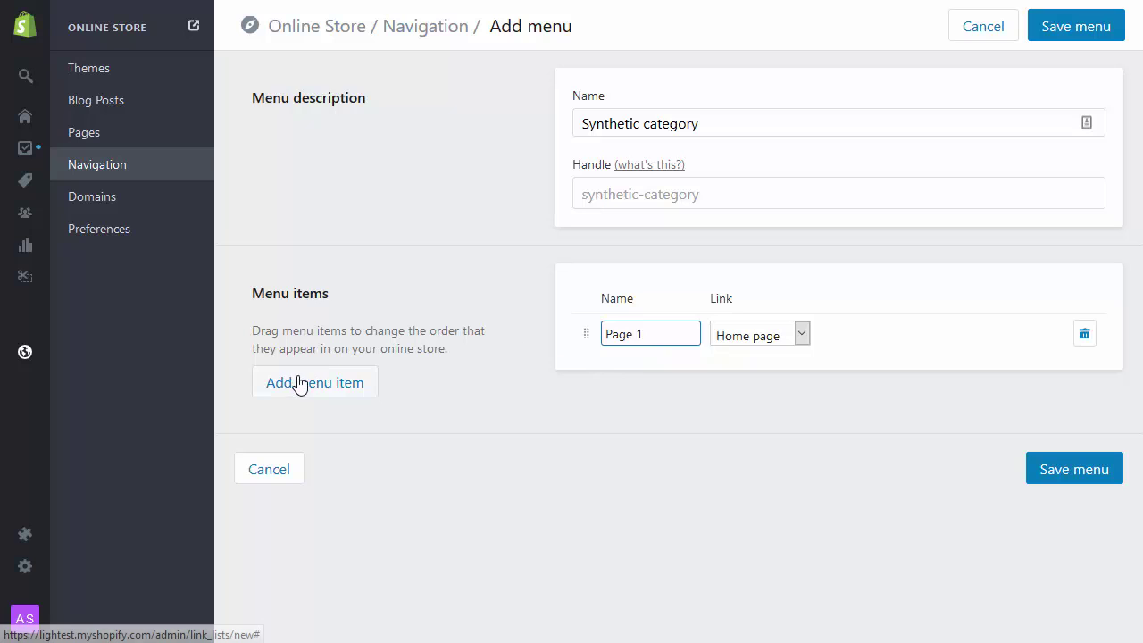
Step: Add items Page 2, Page 3 and Page 4, setting Page 2's link type to Page
left_click(297, 382)
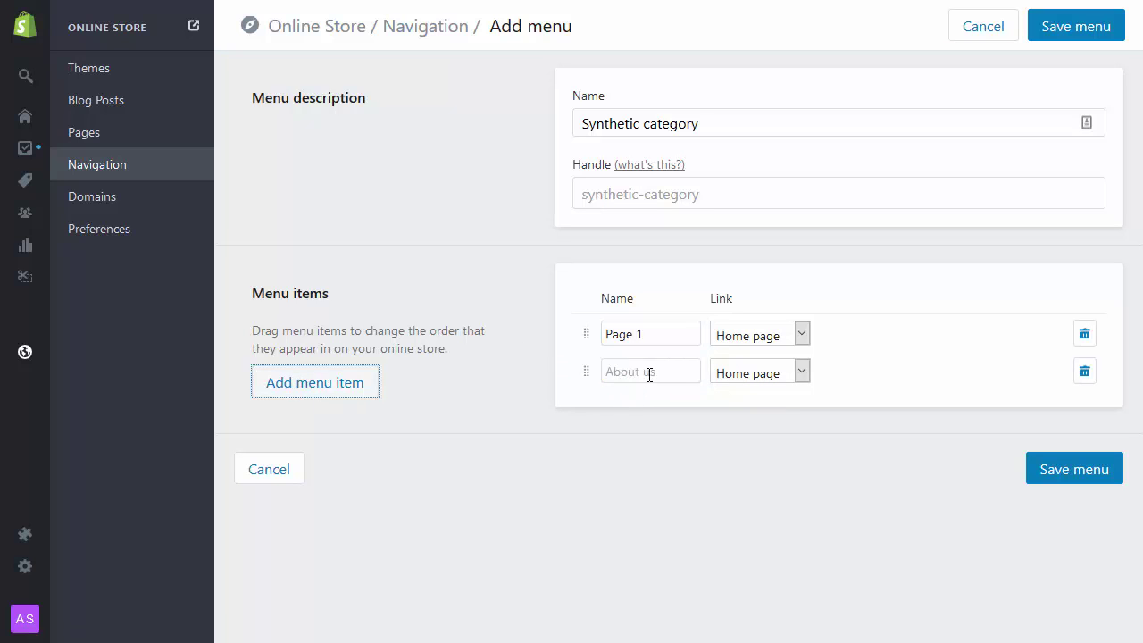
left_click(328, 390)
left_click(274, 397)
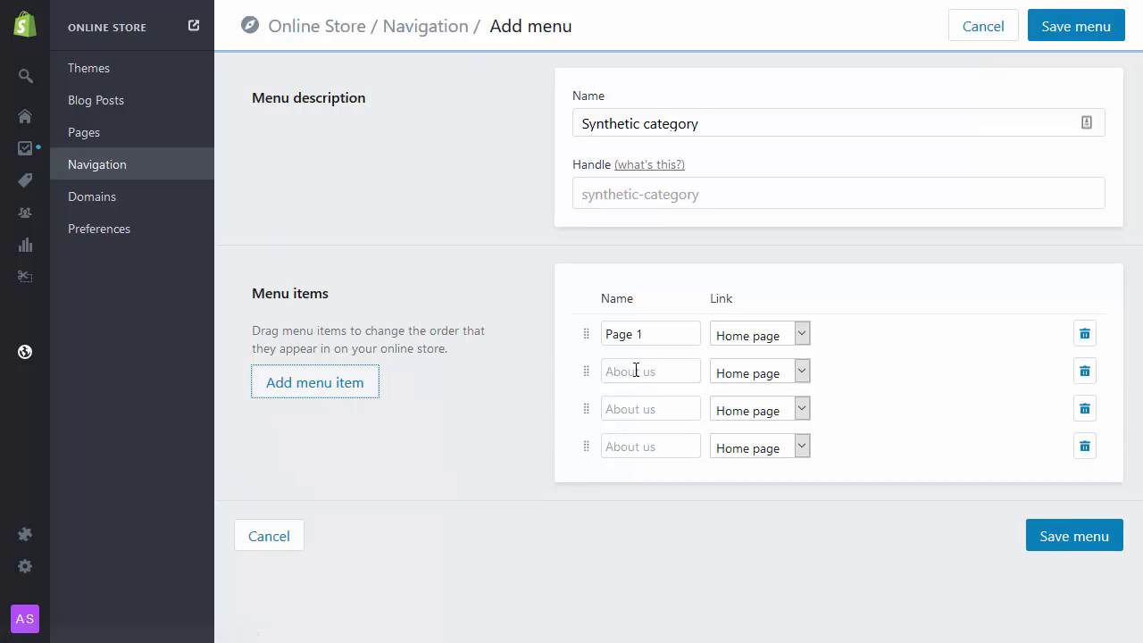
type("Page 2")
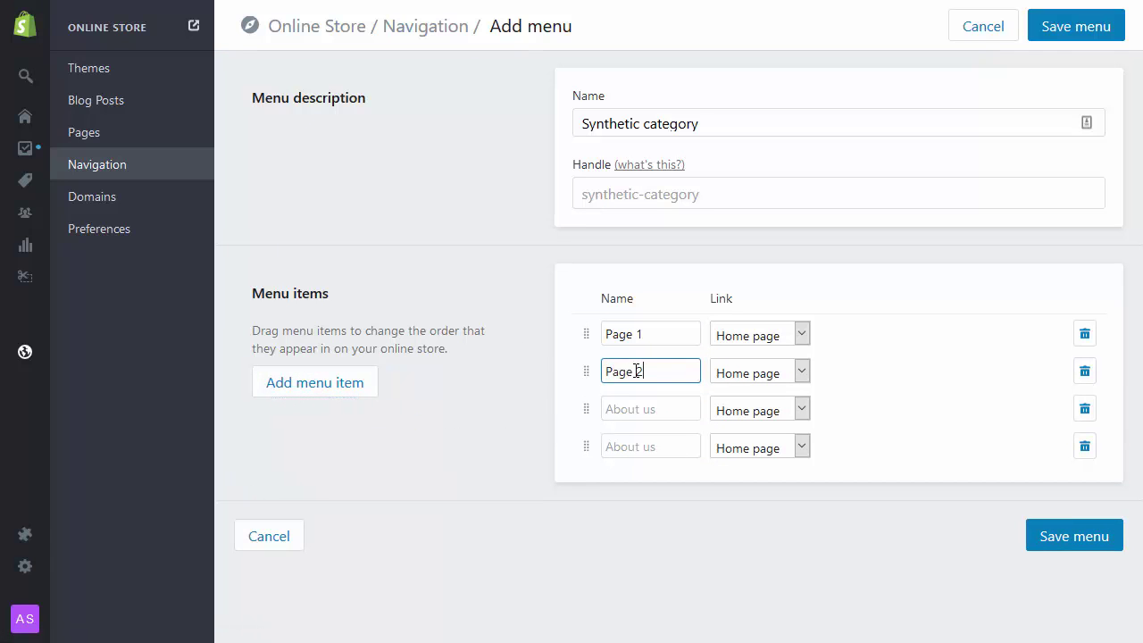
key("Tab")
key("p")
key("p")
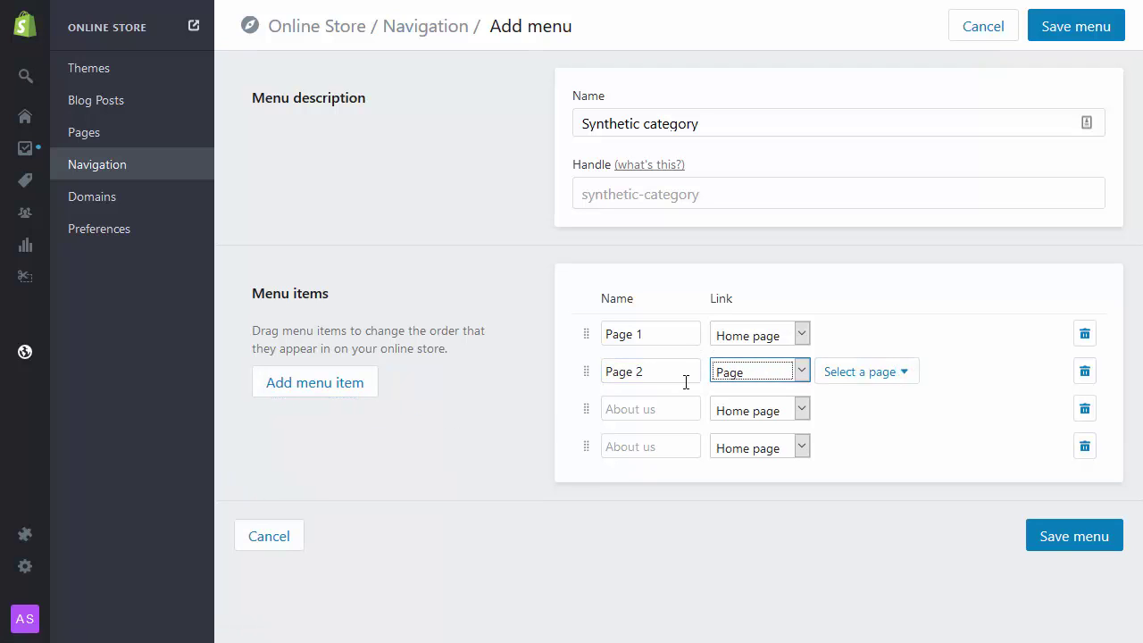
left_click(646, 407)
type("Pa")
key("BackSpace")
key("BackSpace")
type("Pa")
key("Tab")
left_click(614, 436)
Step: Finish naming Page 4 and set the link type of Page 1, 3 and 4 to Page
type("Pag")
left_click(755, 410)
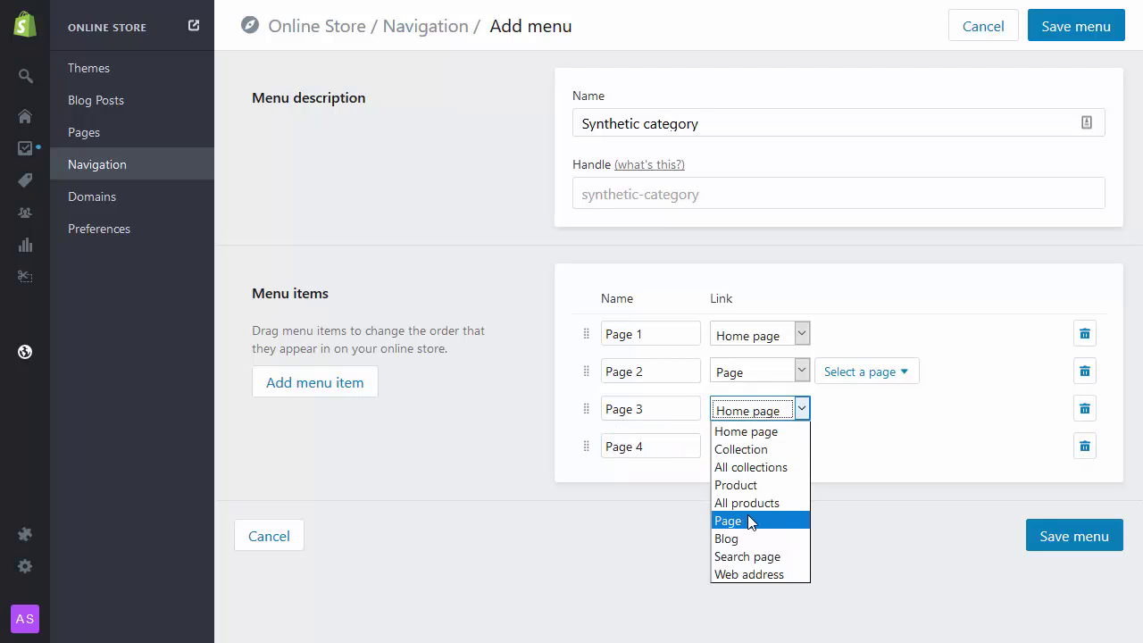
left_click(749, 522)
left_click(768, 447)
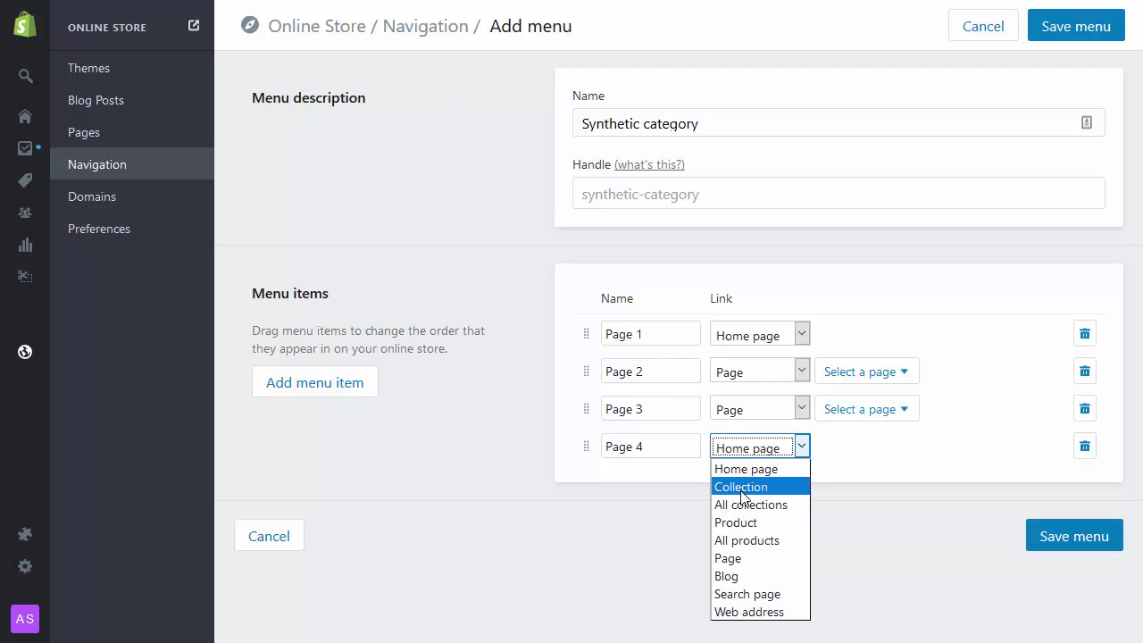
left_click(749, 558)
left_click(760, 336)
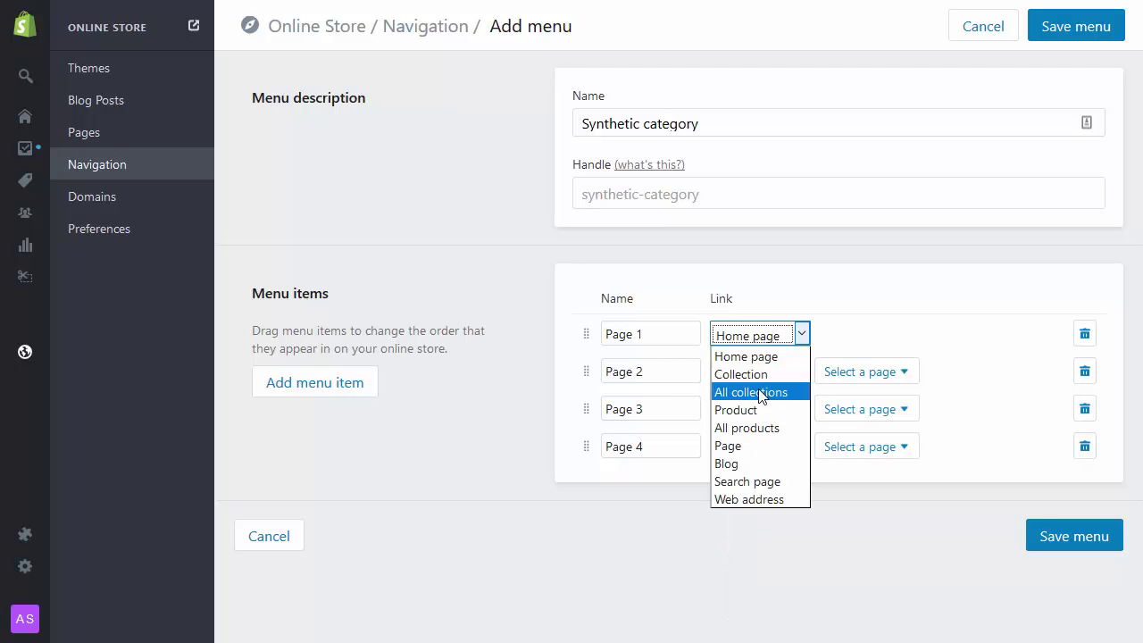
left_click(753, 447)
left_click(765, 336)
left_click(755, 372)
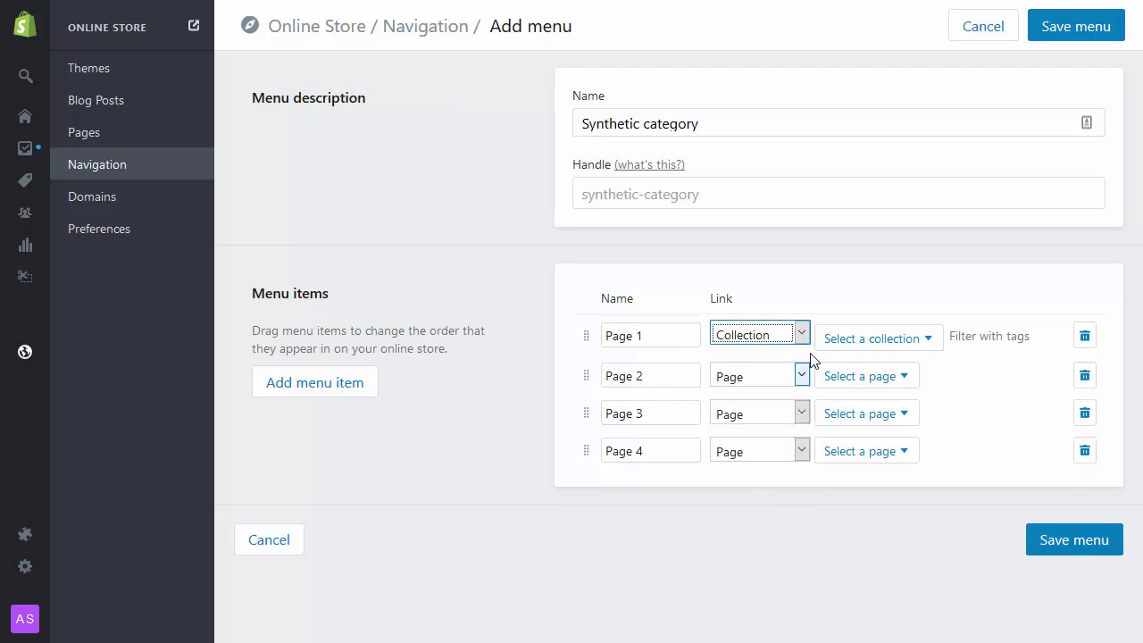
left_click(921, 347)
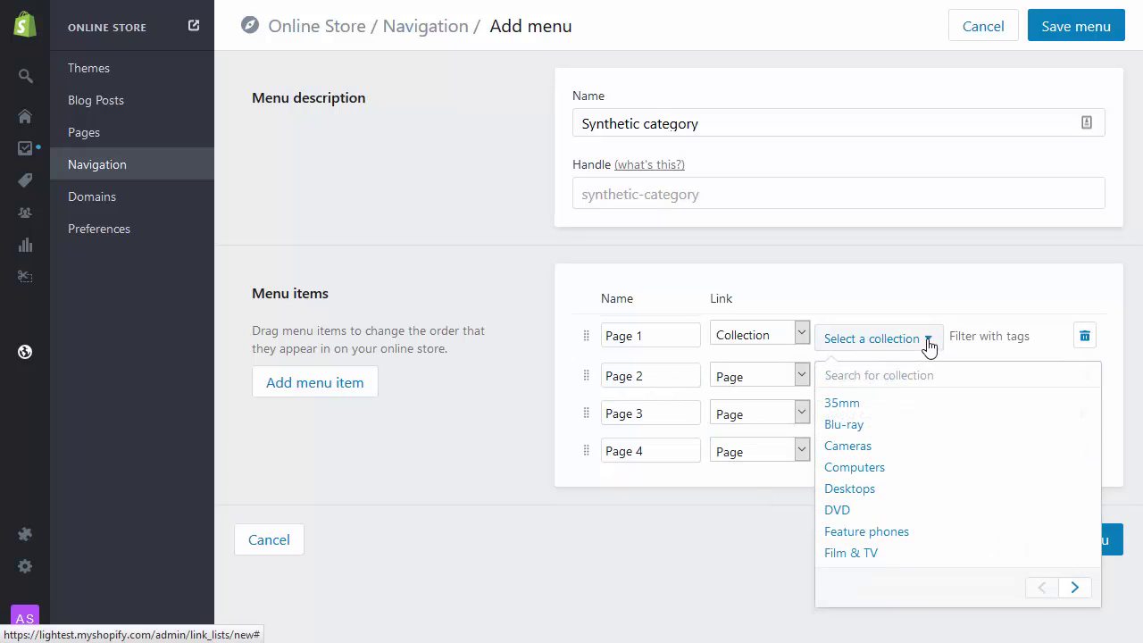
left_click(782, 334)
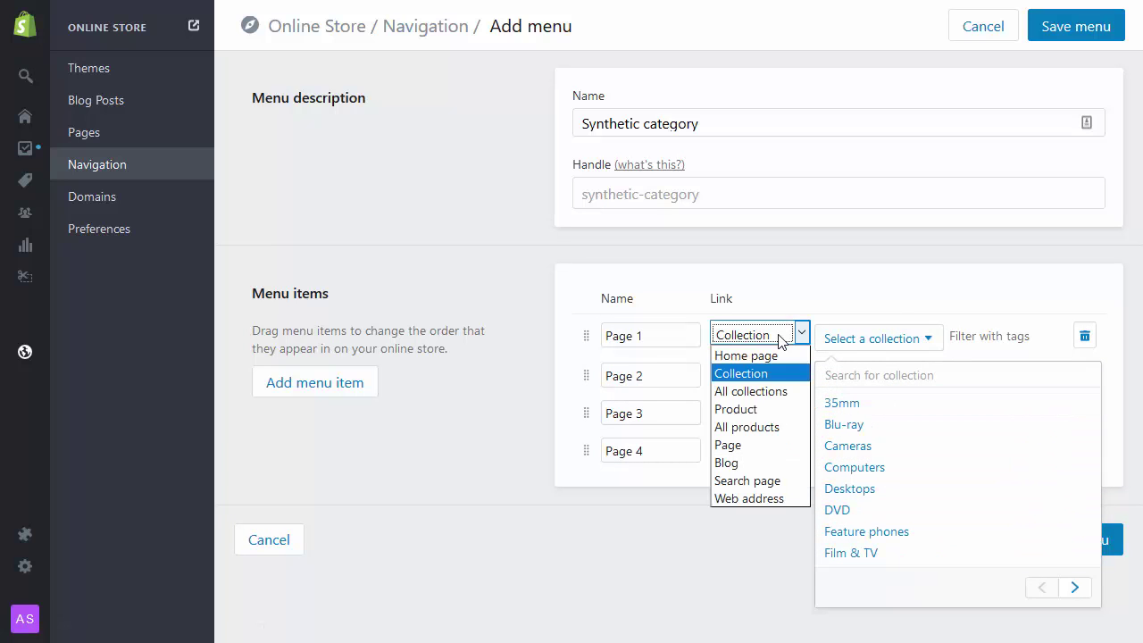
left_click(753, 443)
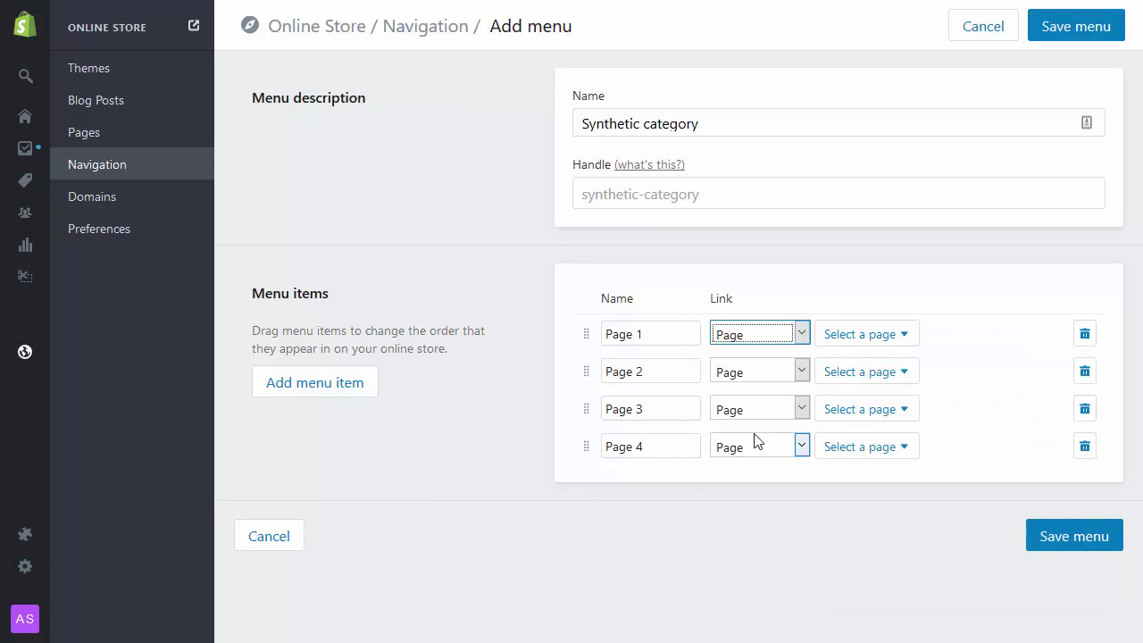
Step: Link all four items, Page 1 to Page 4, to the About Us page and save the menu
left_click(911, 342)
left_click(873, 401)
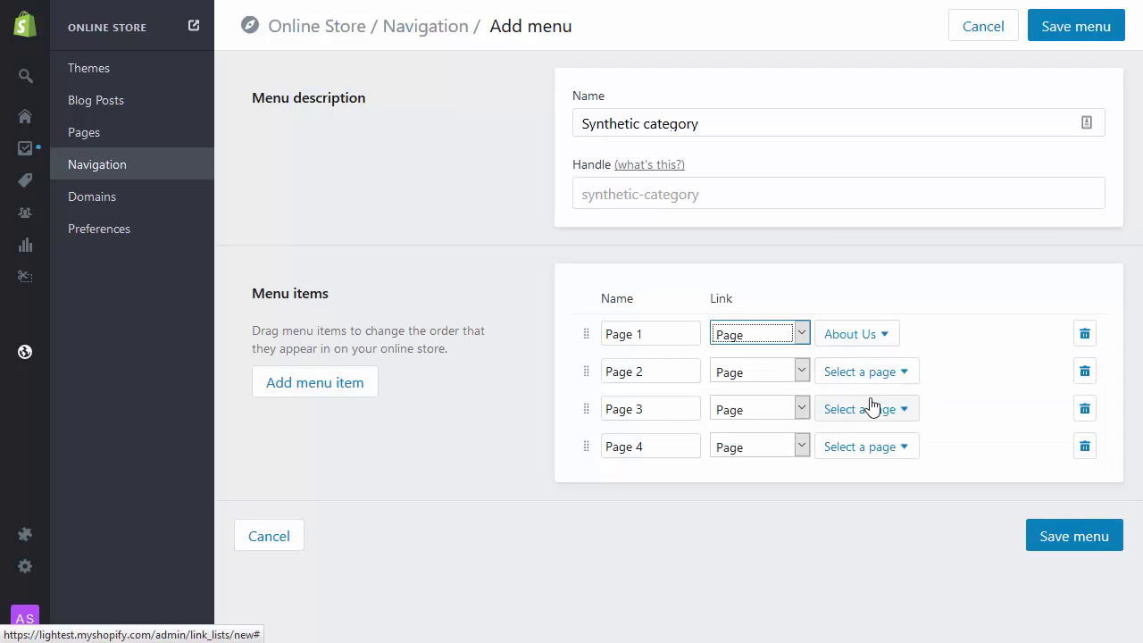
left_click(898, 373)
left_click(852, 437)
left_click(880, 410)
left_click(835, 471)
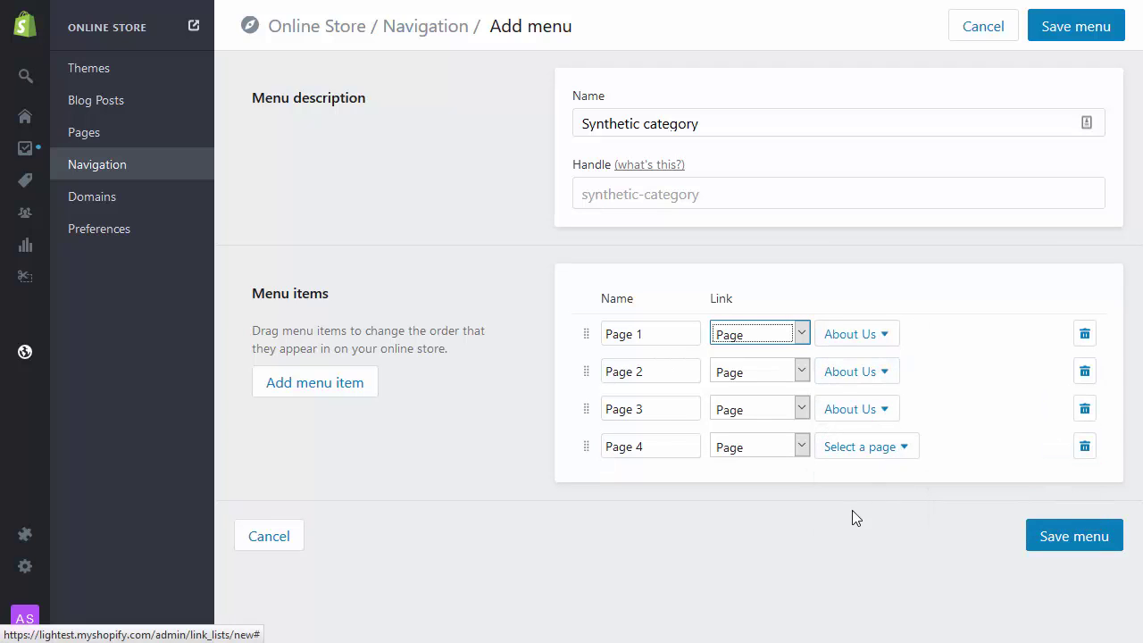
left_click(884, 453)
left_click(880, 513)
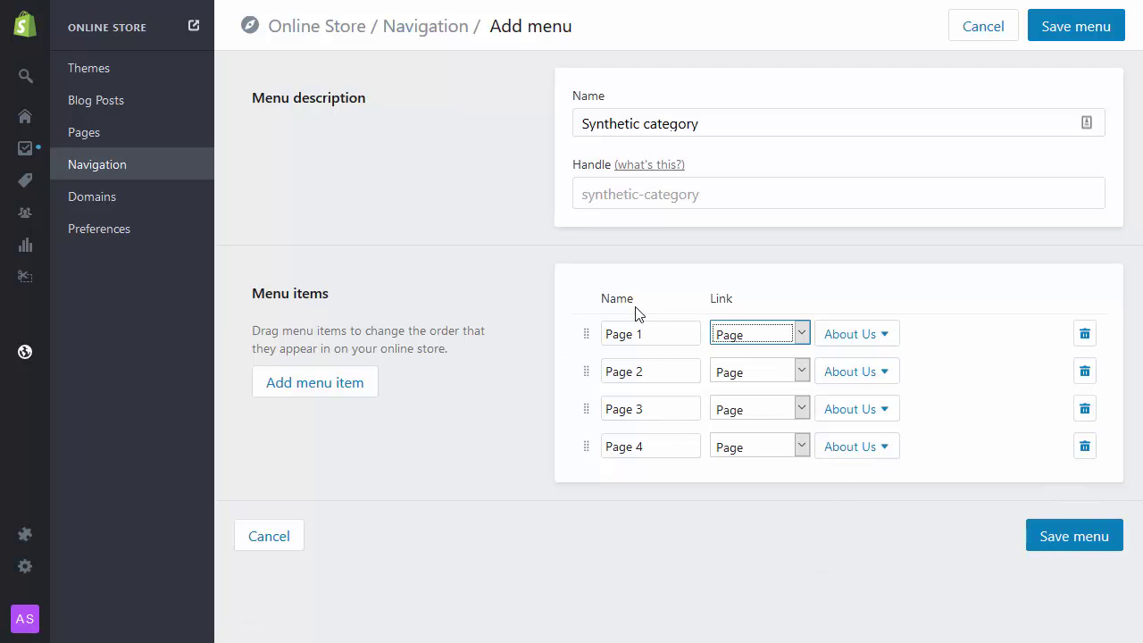
left_click(1047, 543)
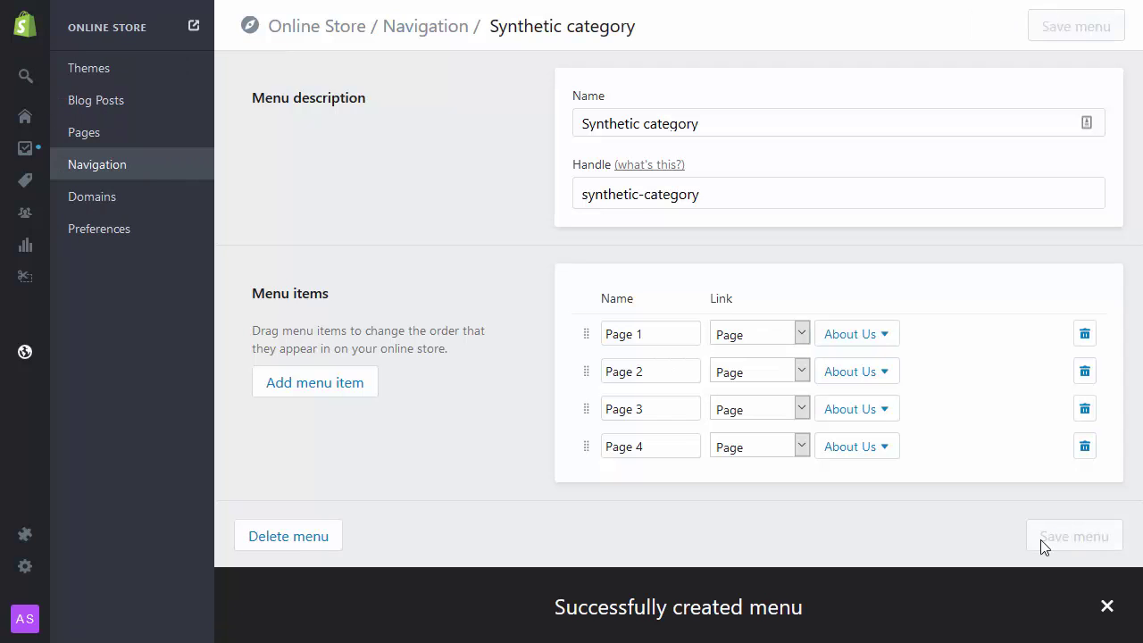
Step: Return to Navigation and start another new menu named 'Page 2'
left_click(426, 27)
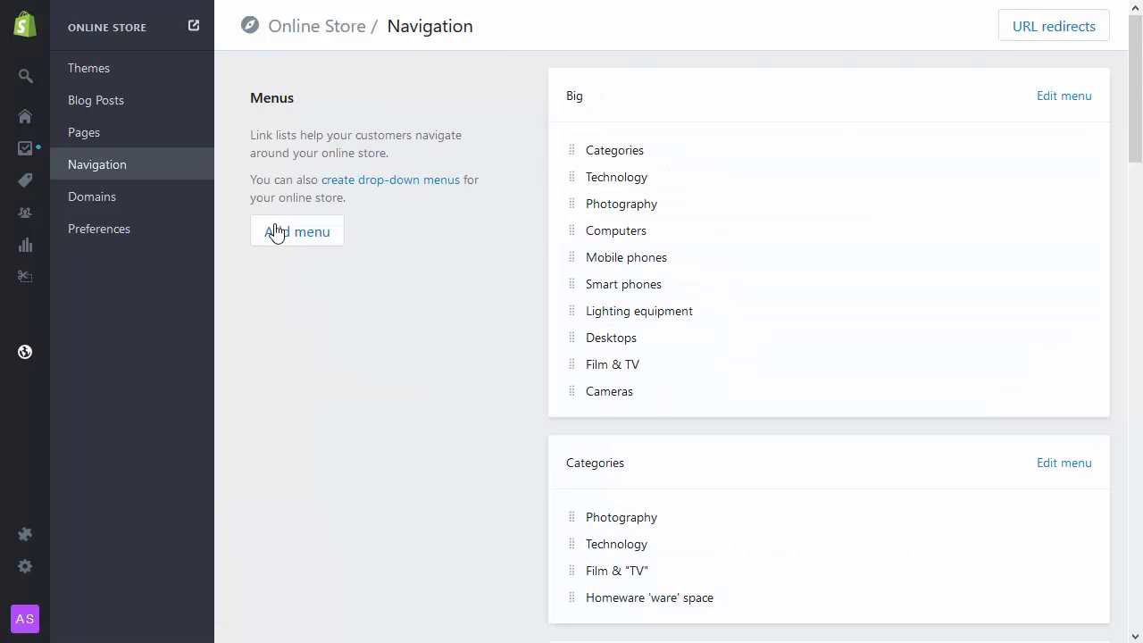
left_click(282, 236)
left_click(642, 124)
type("Page 2")
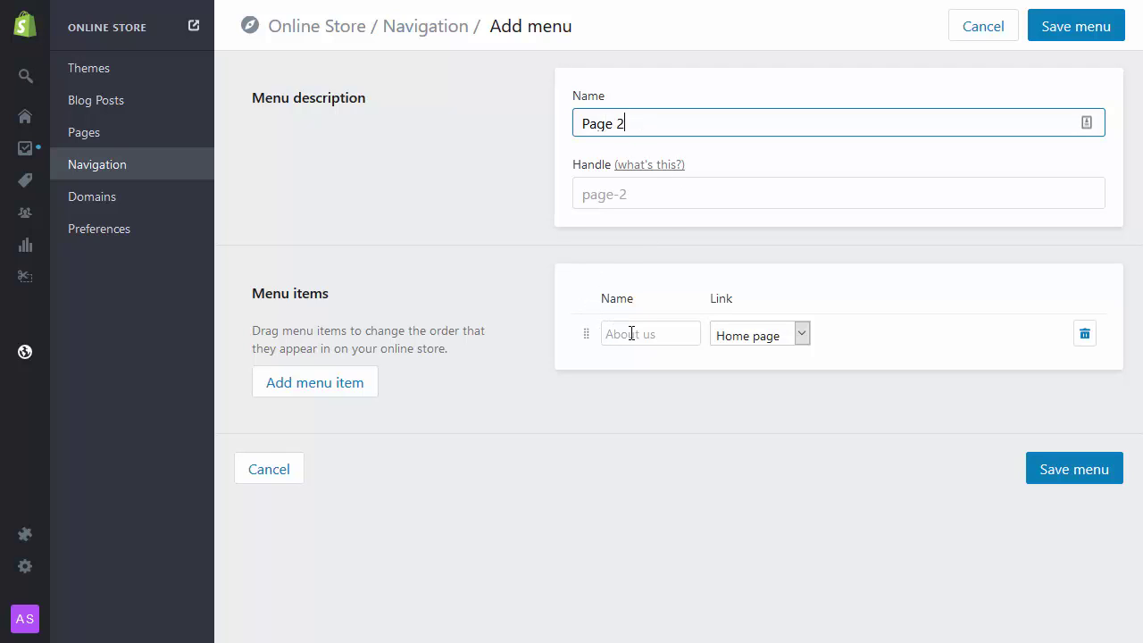
Step: Add three items named Page 2.1, Page 2.2 and Page 2.3 to the menu
left_click(632, 333)
type("Page 2.1")
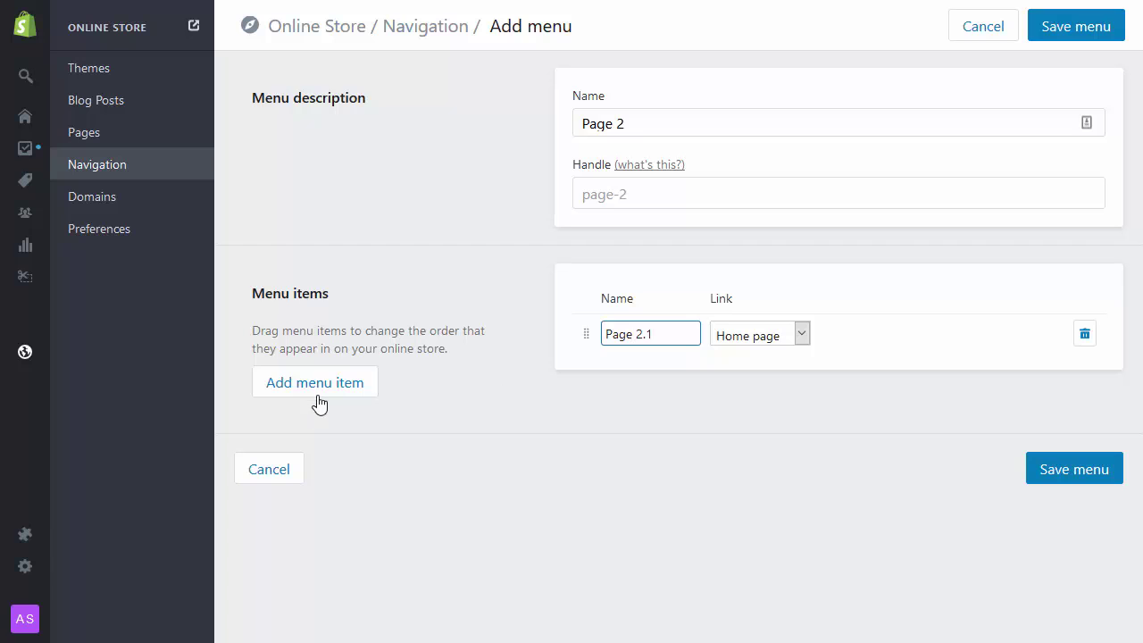
double_click(317, 397)
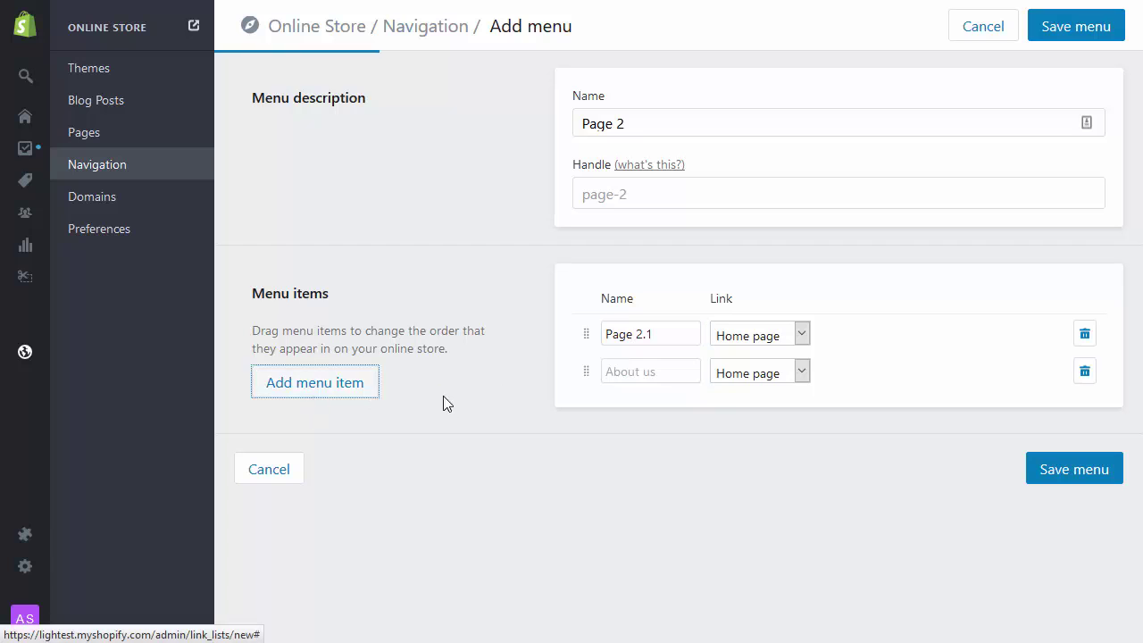
left_click(612, 371)
type("Page 2.2")
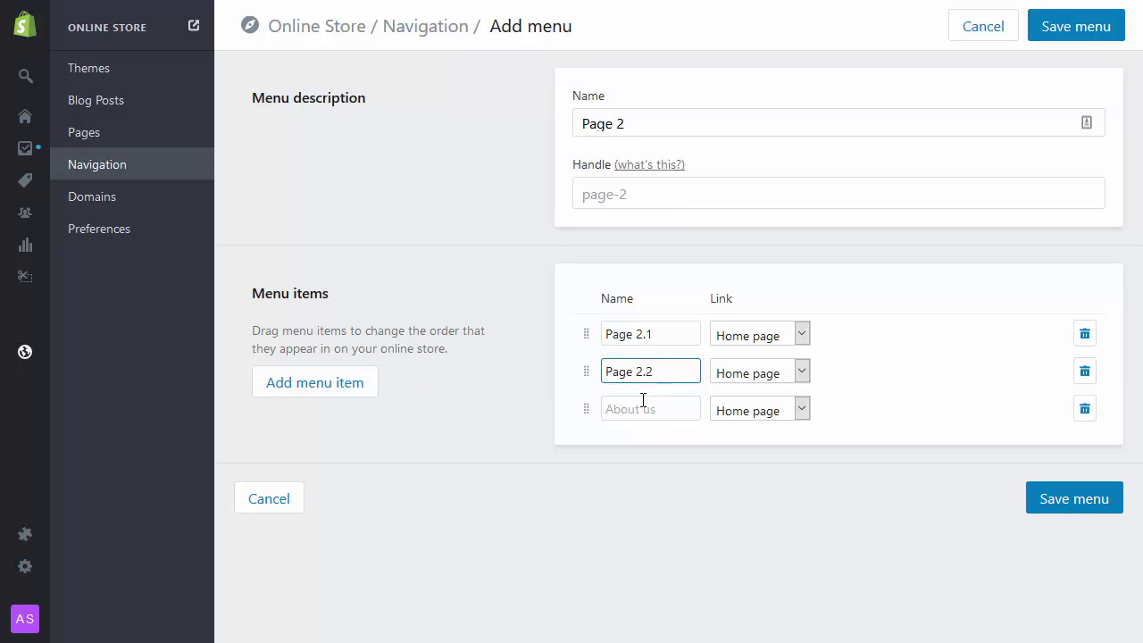
left_click(643, 401)
type("Page 2.3")
Step: Set the link type of Page 2.1, Page 2.2 and Page 2.3 to Page
left_click(776, 333)
left_click(750, 446)
left_click(750, 370)
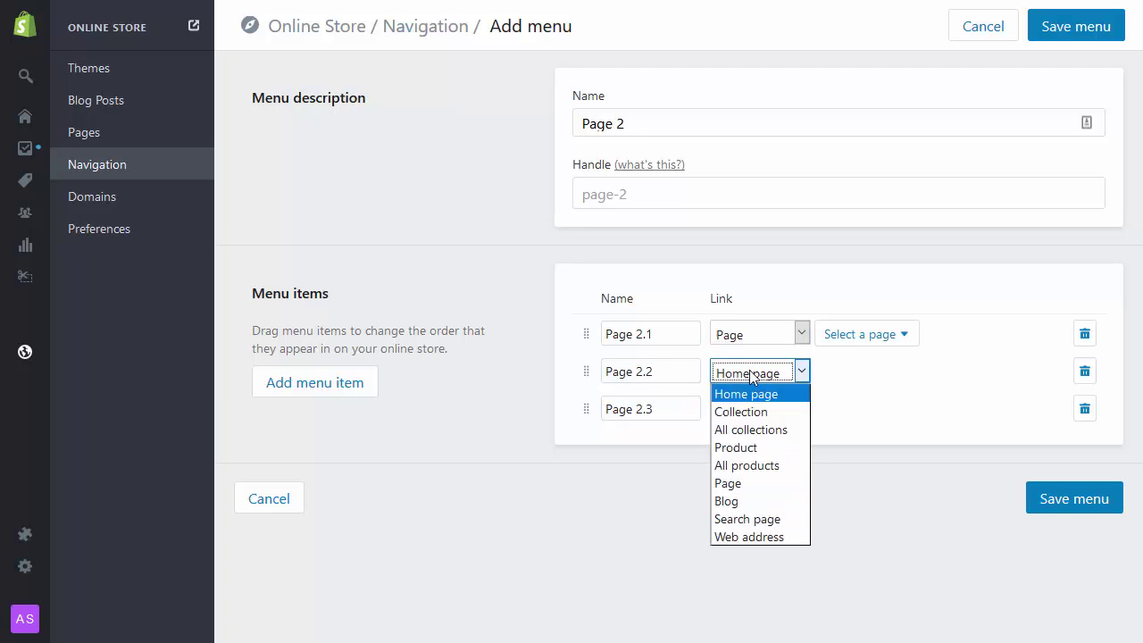
left_click(741, 483)
left_click(751, 411)
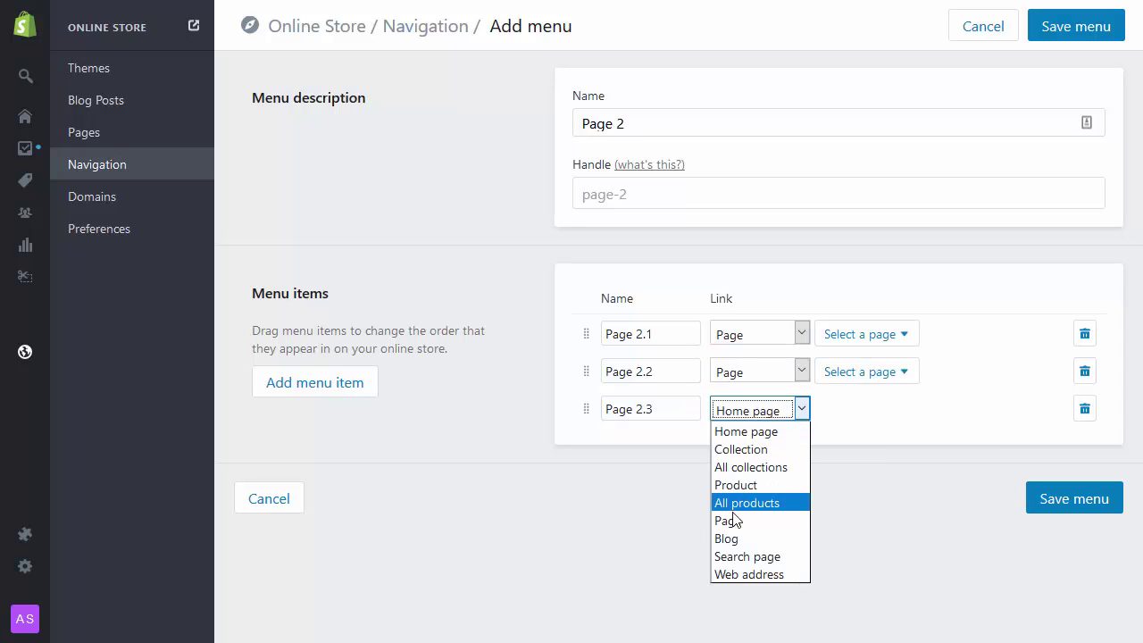
left_click(730, 520)
Step: Link Page 2.1, Page 2.3 and Page 2.2 to About Us and save the Page 2 menu
left_click(868, 339)
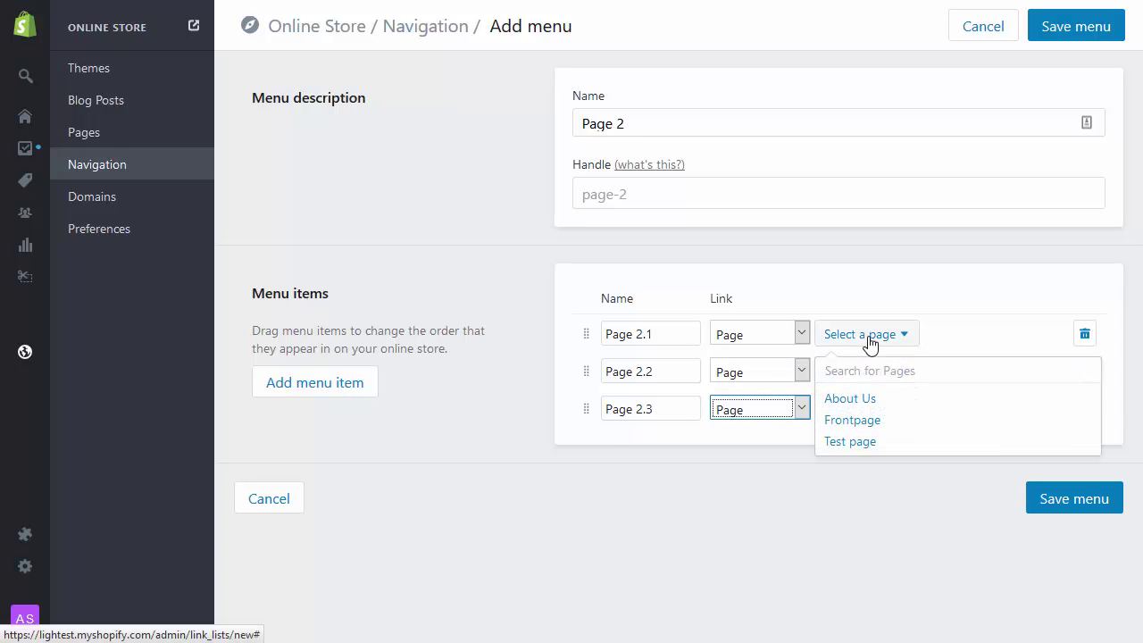
left_click(861, 401)
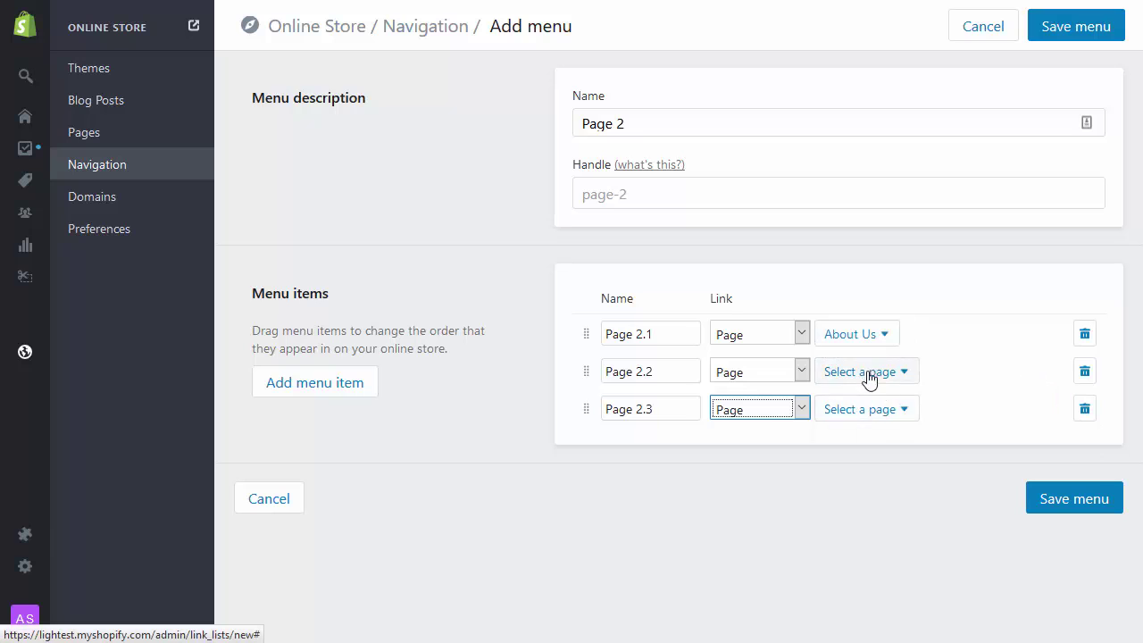
left_click(865, 375)
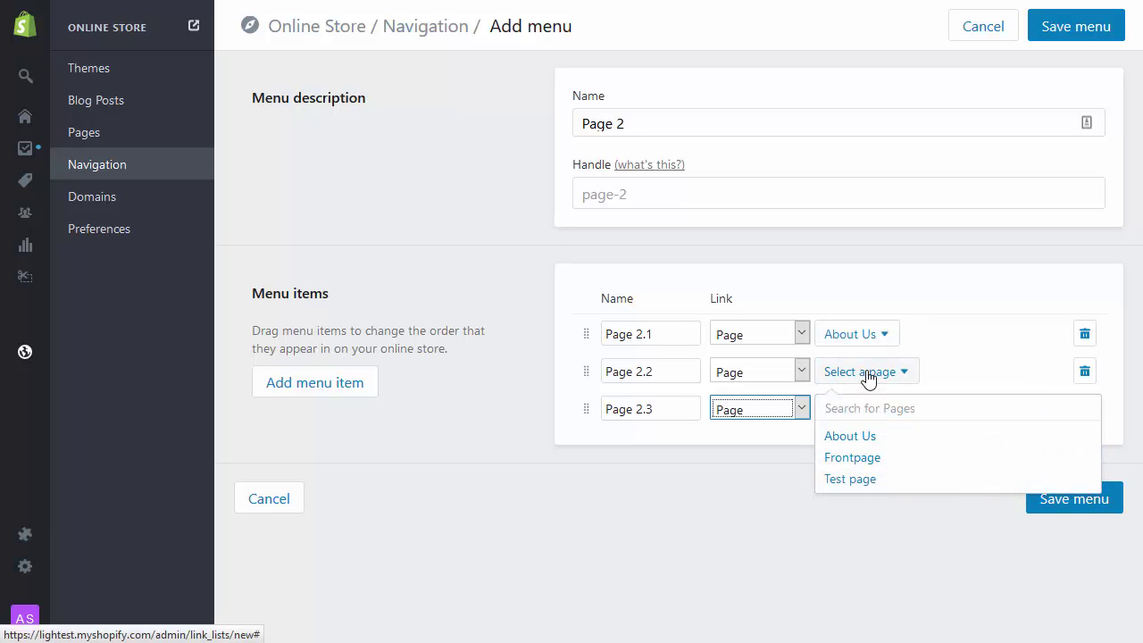
left_click(890, 378)
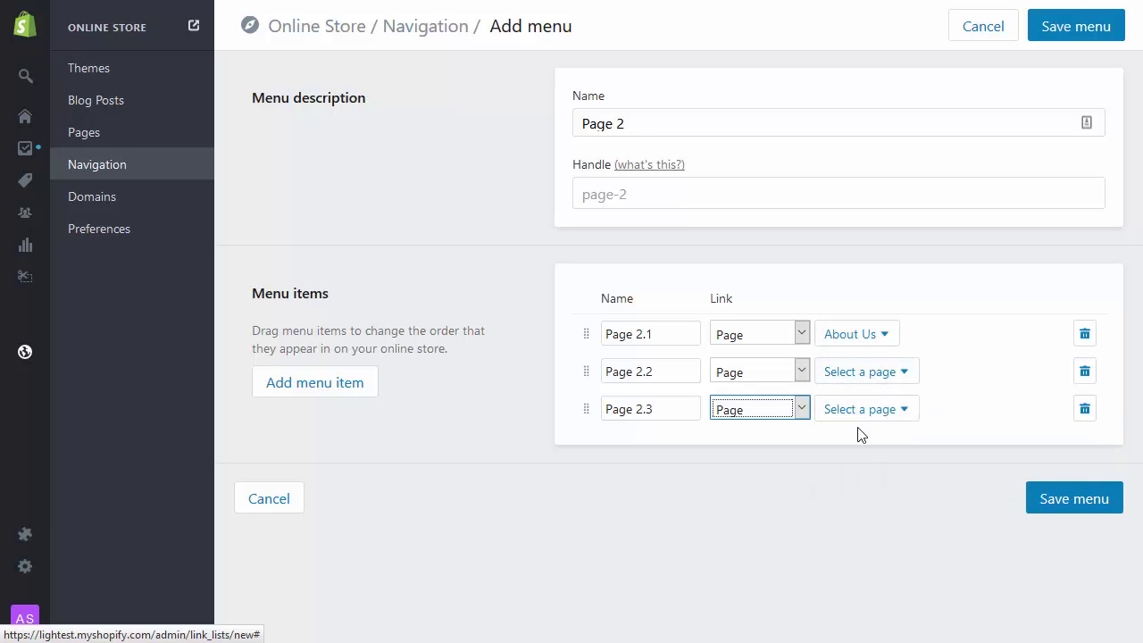
left_click(872, 372)
left_click(867, 427)
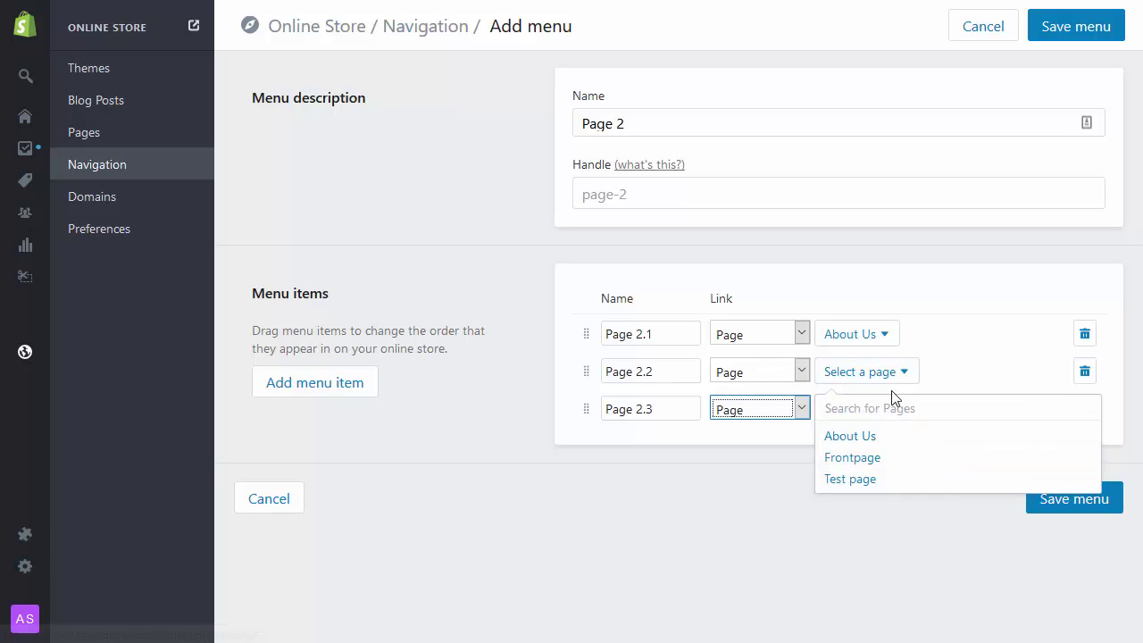
left_click(772, 448)
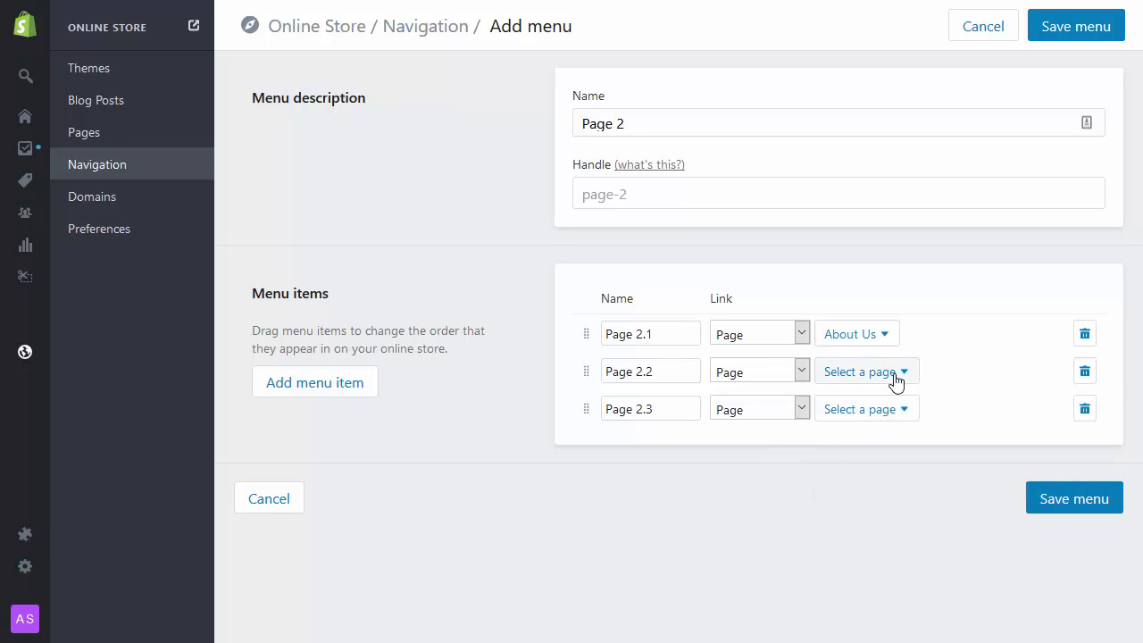
left_click(905, 412)
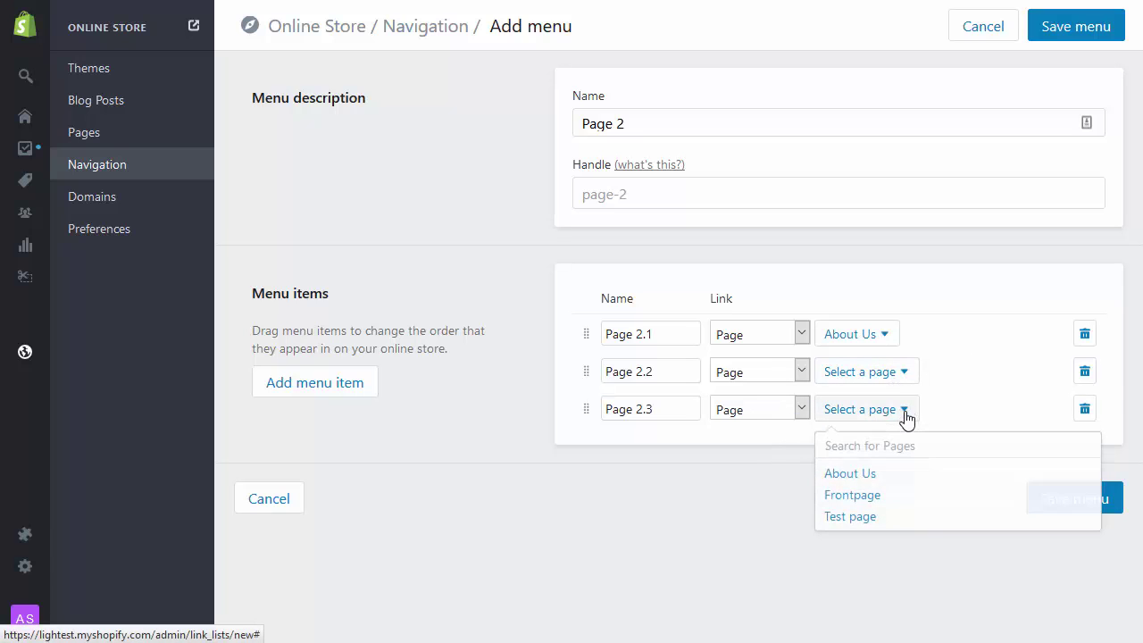
left_click(860, 472)
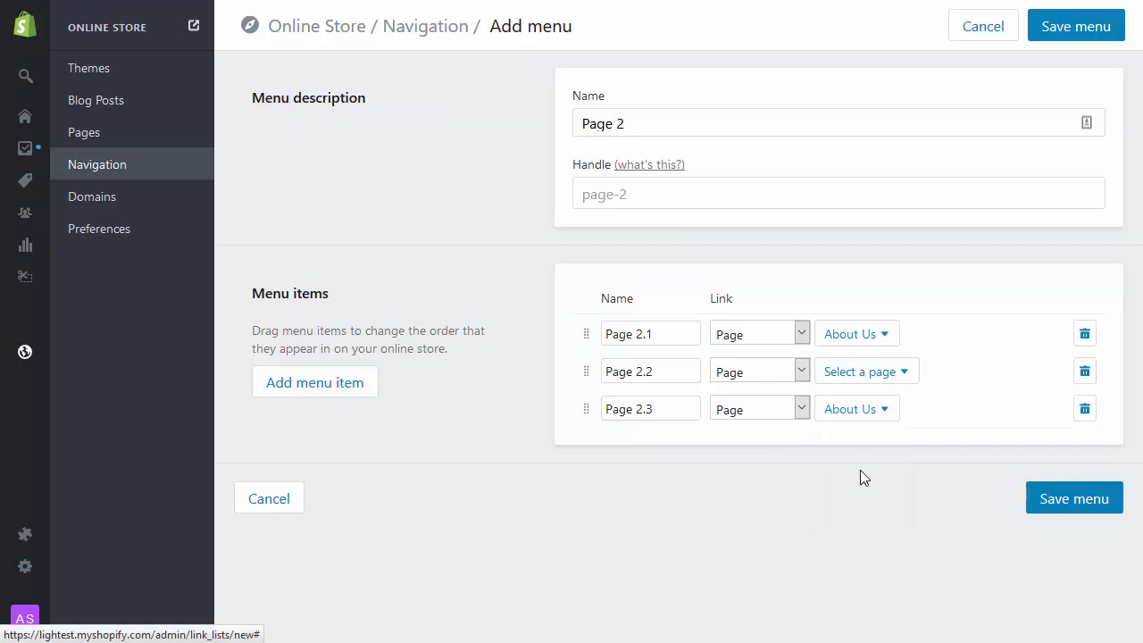
left_click(907, 377)
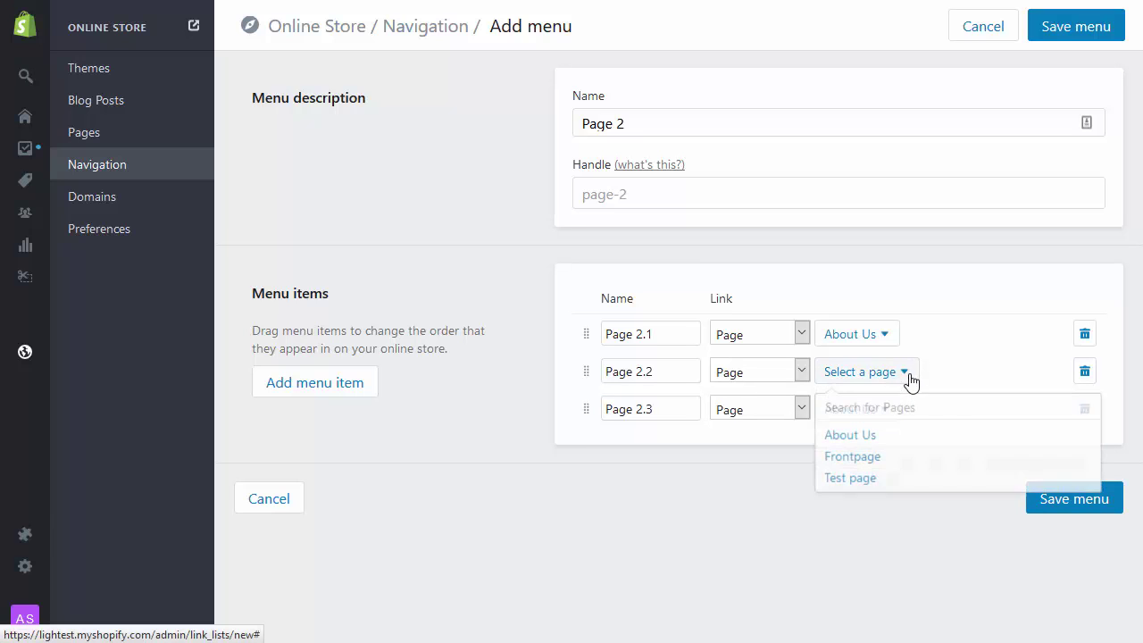
left_click(898, 436)
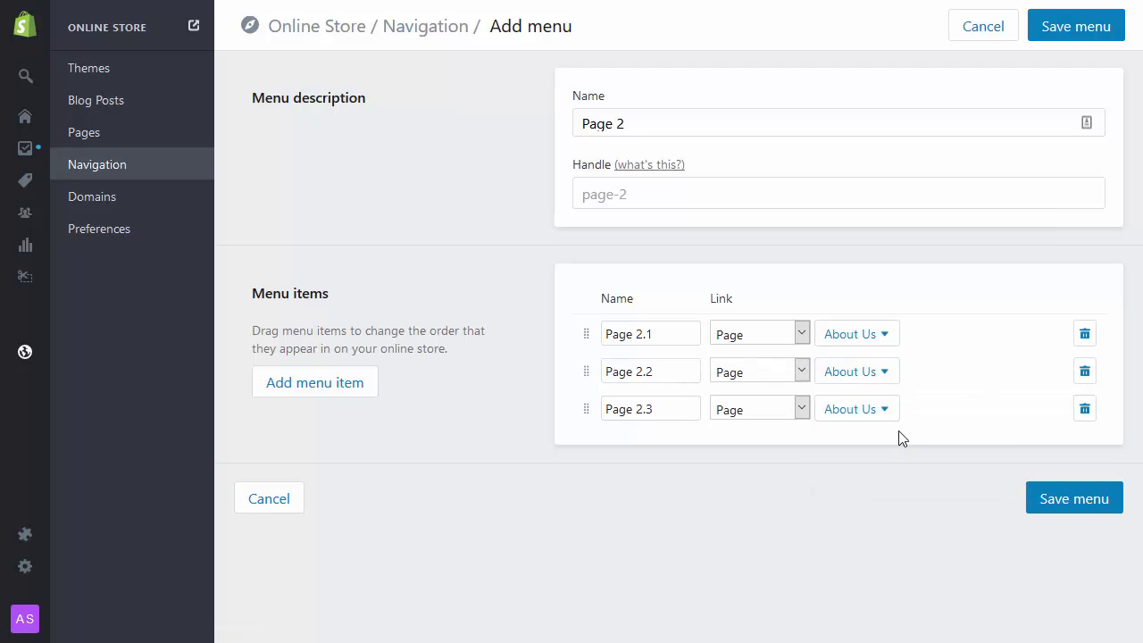
left_click(1070, 500)
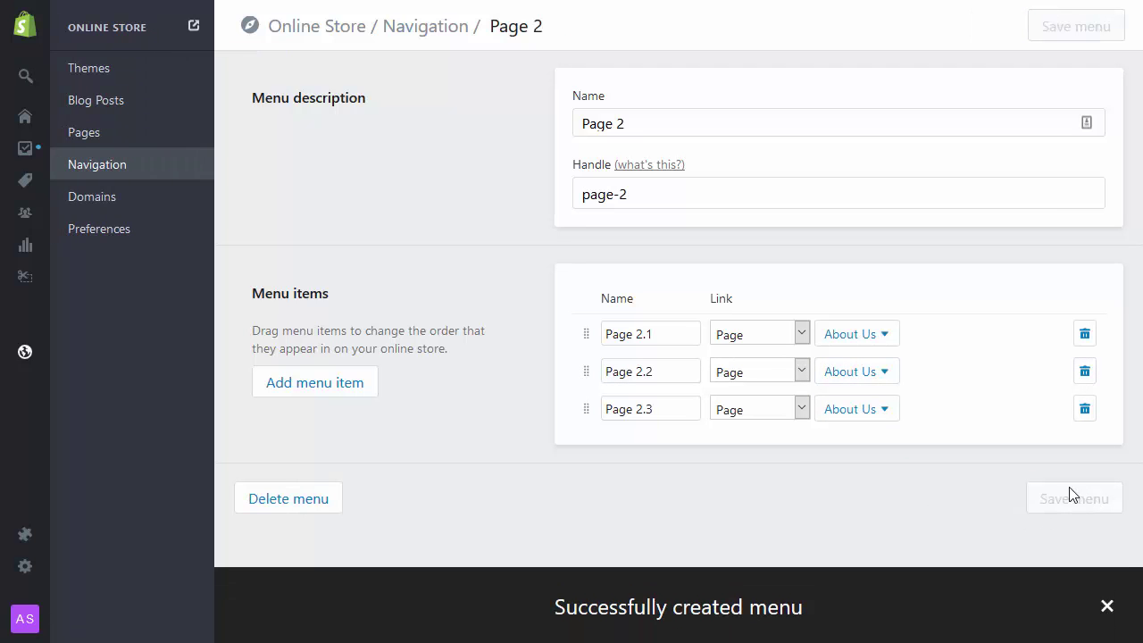
Step: Change Page 2.2's link to Test page and save the menu again
left_click(883, 377)
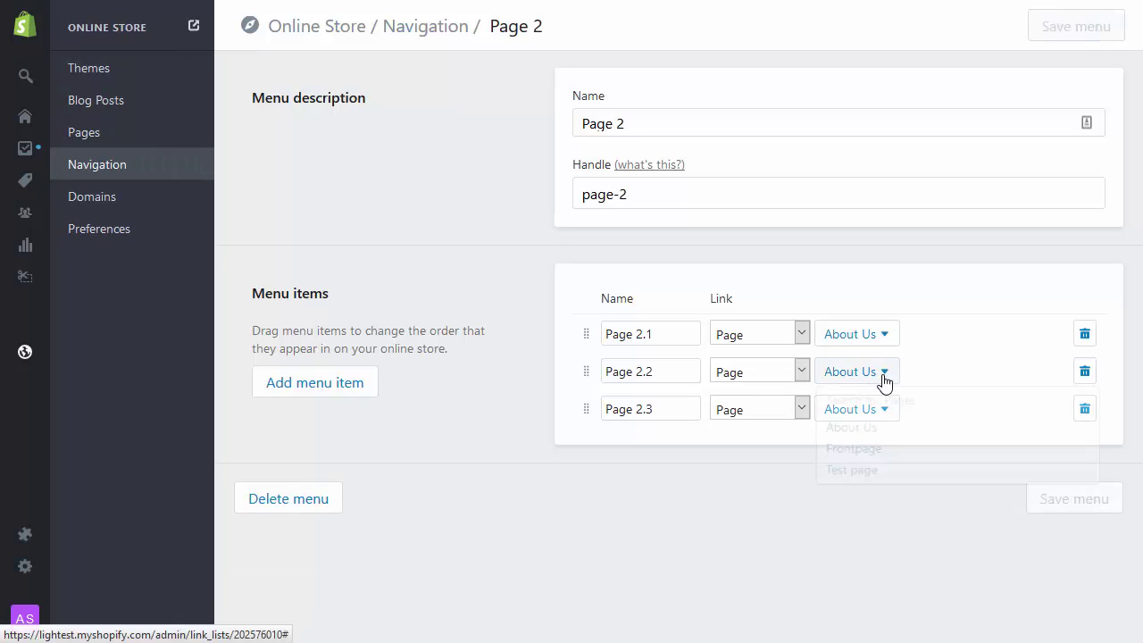
left_click(859, 481)
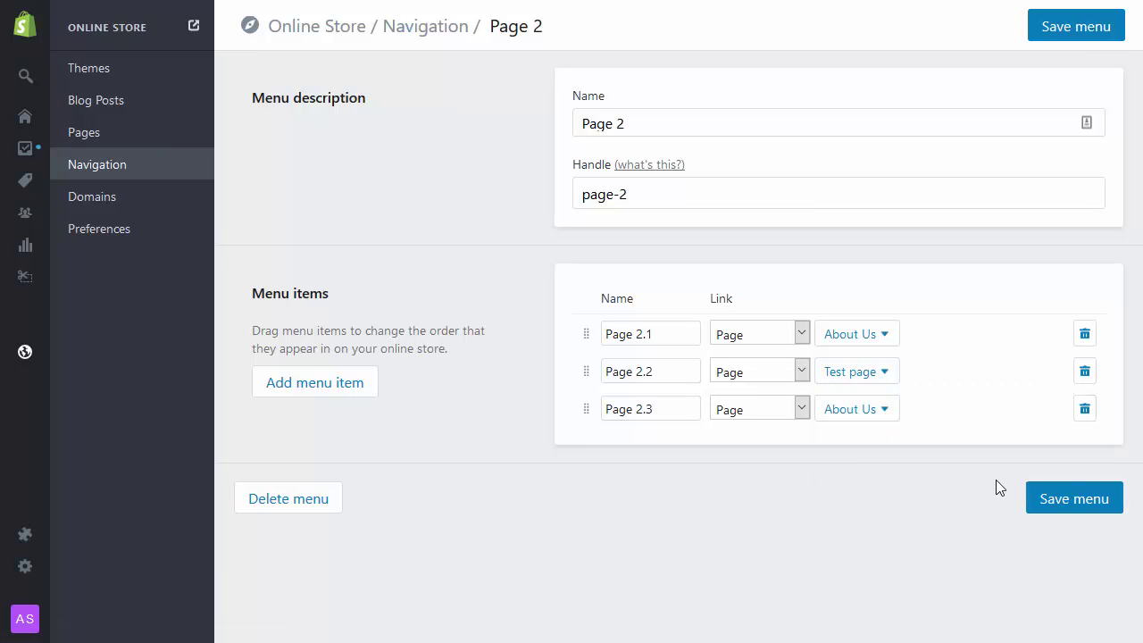
left_click(1080, 504)
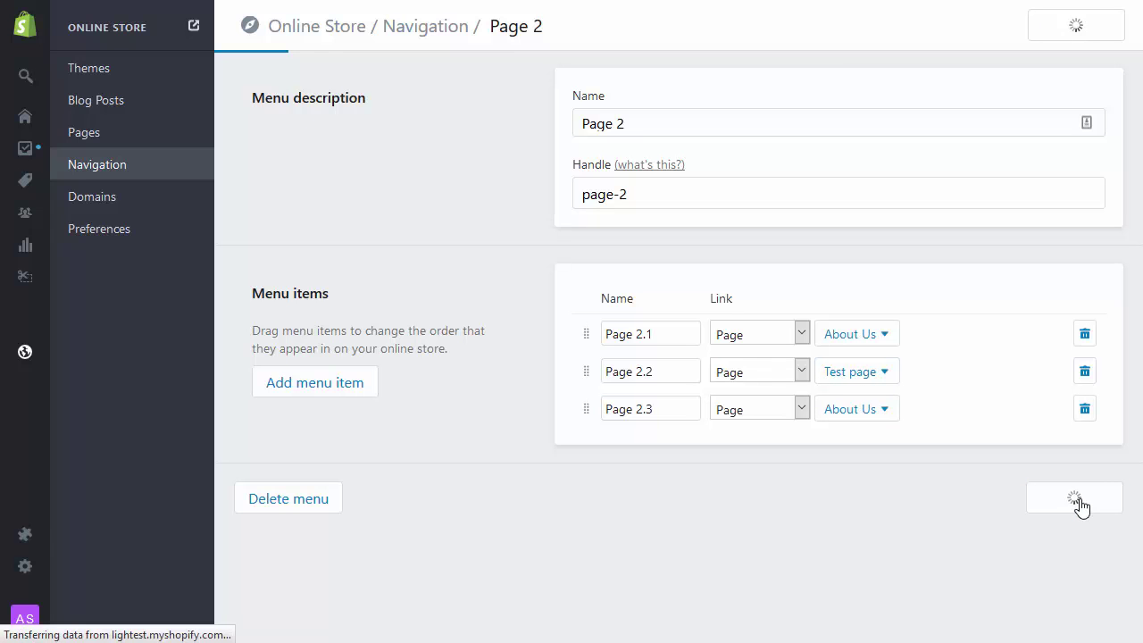
Step: Return to the Navigation list and scroll through it to check the Page 2 and Synthetic category menus
left_click(426, 28)
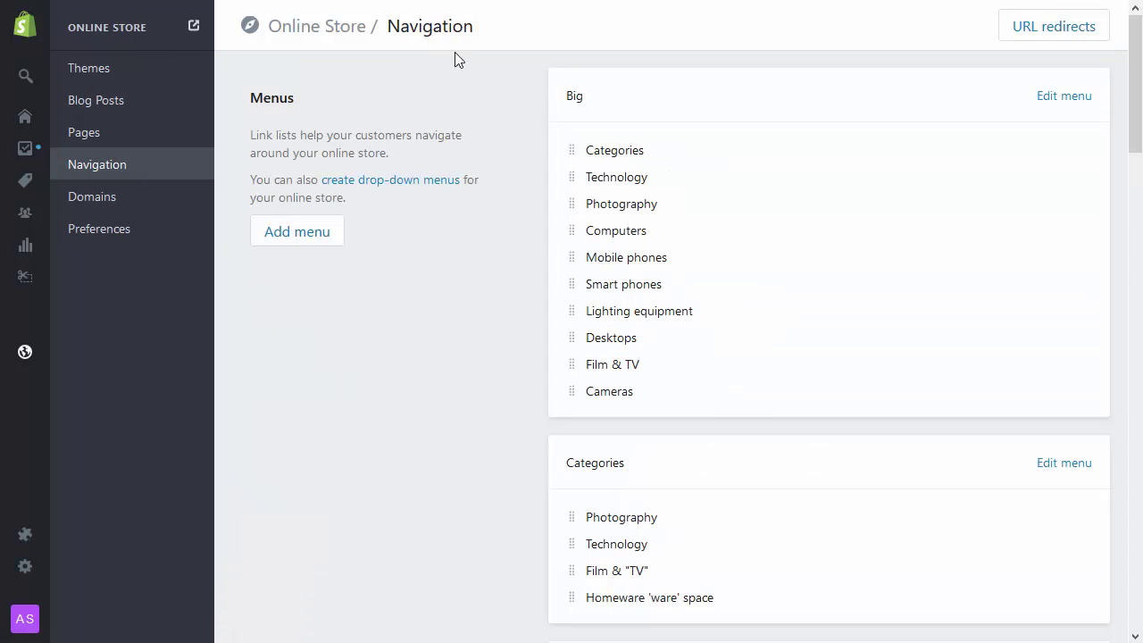
scroll(791, 437, "down", 1)
scroll(795, 438, "down", 7)
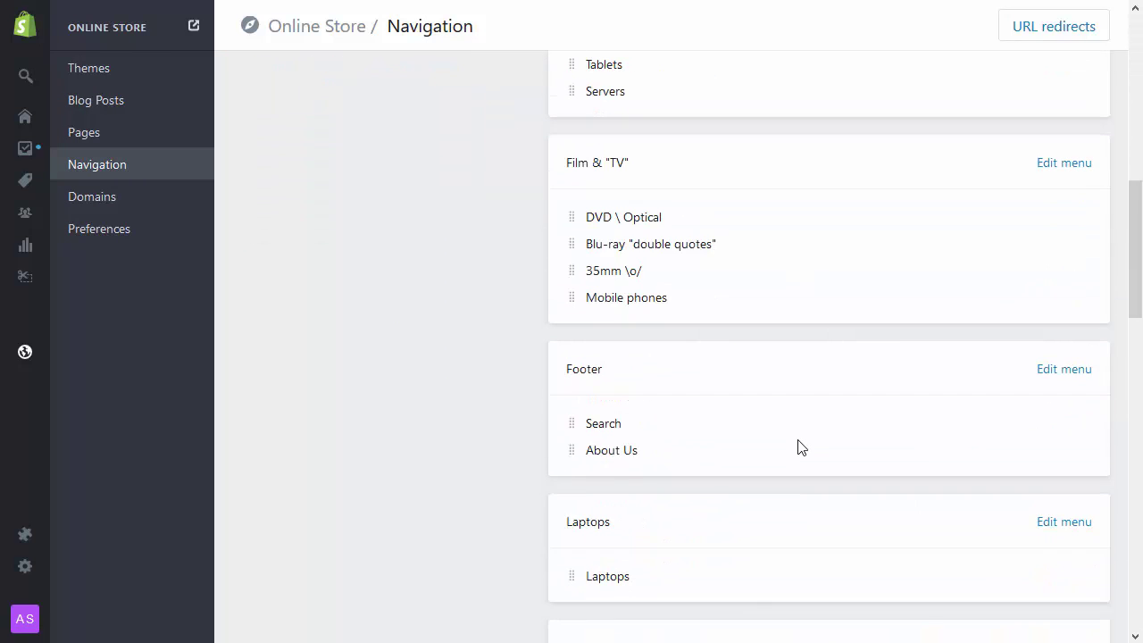
scroll(802, 446, "down", 10)
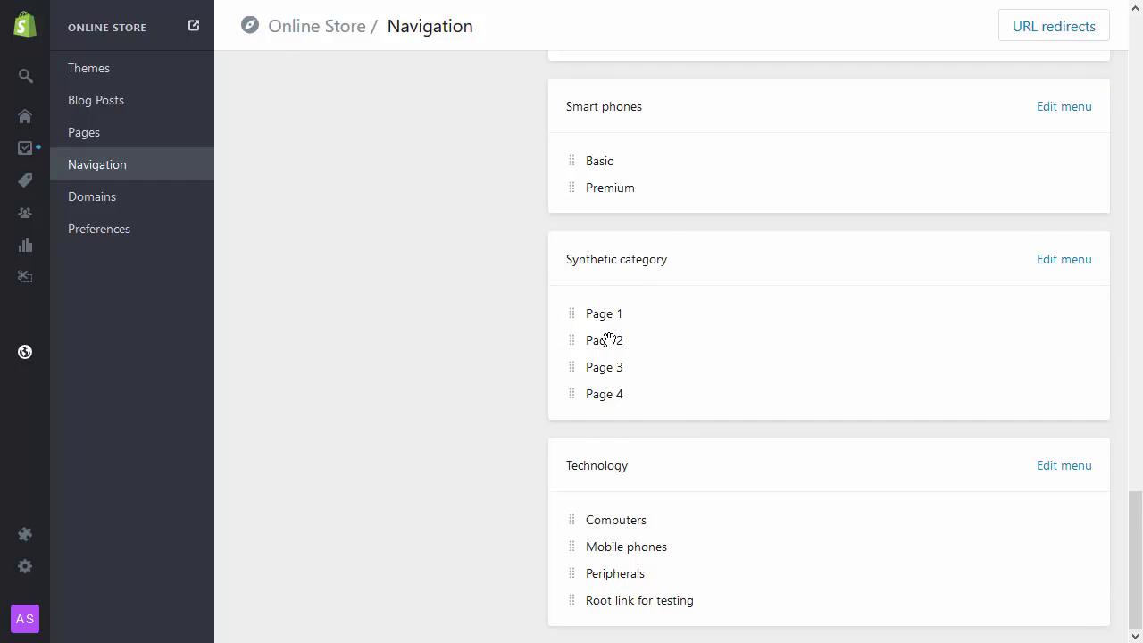
scroll(712, 417, "up", 5)
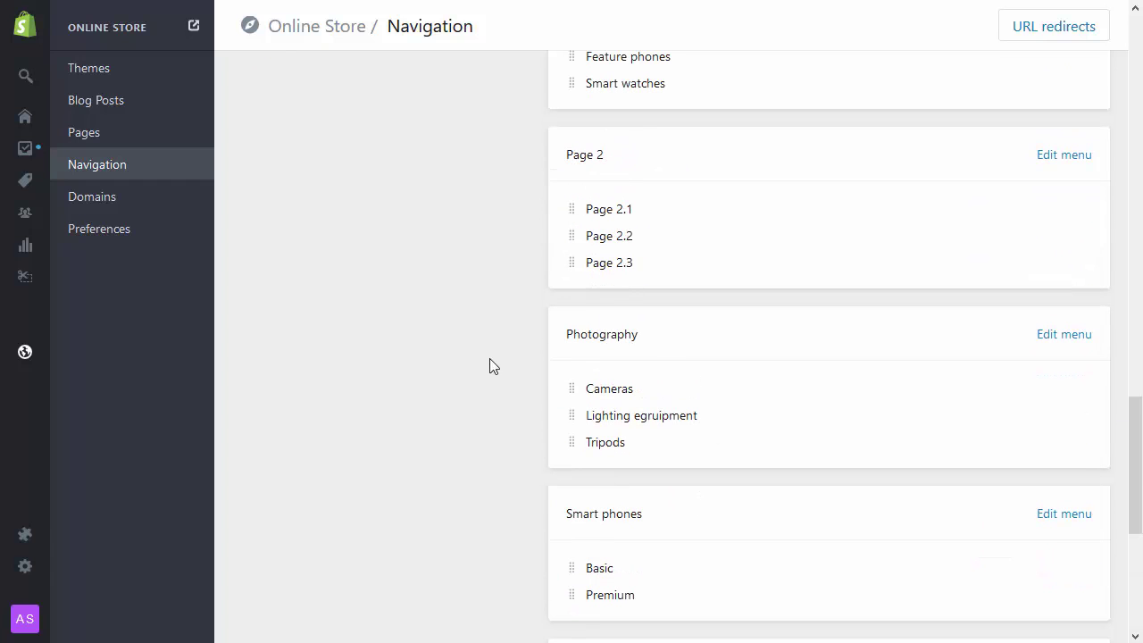
scroll(511, 547, "down", 5)
scroll(510, 544, "up", 7)
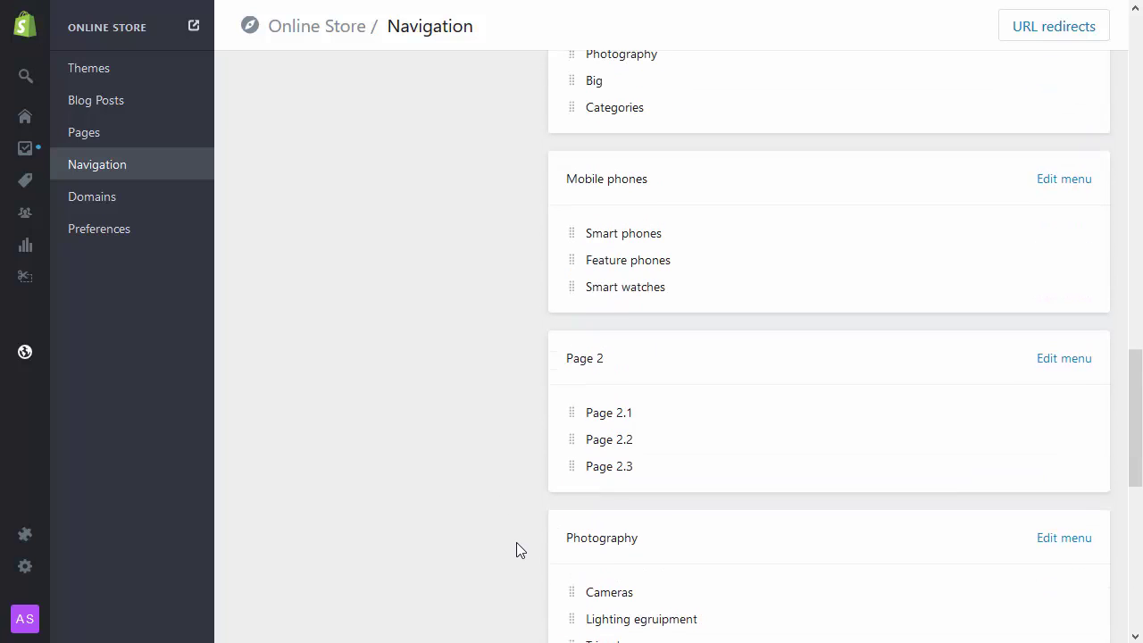
scroll(516, 542, "down", 7)
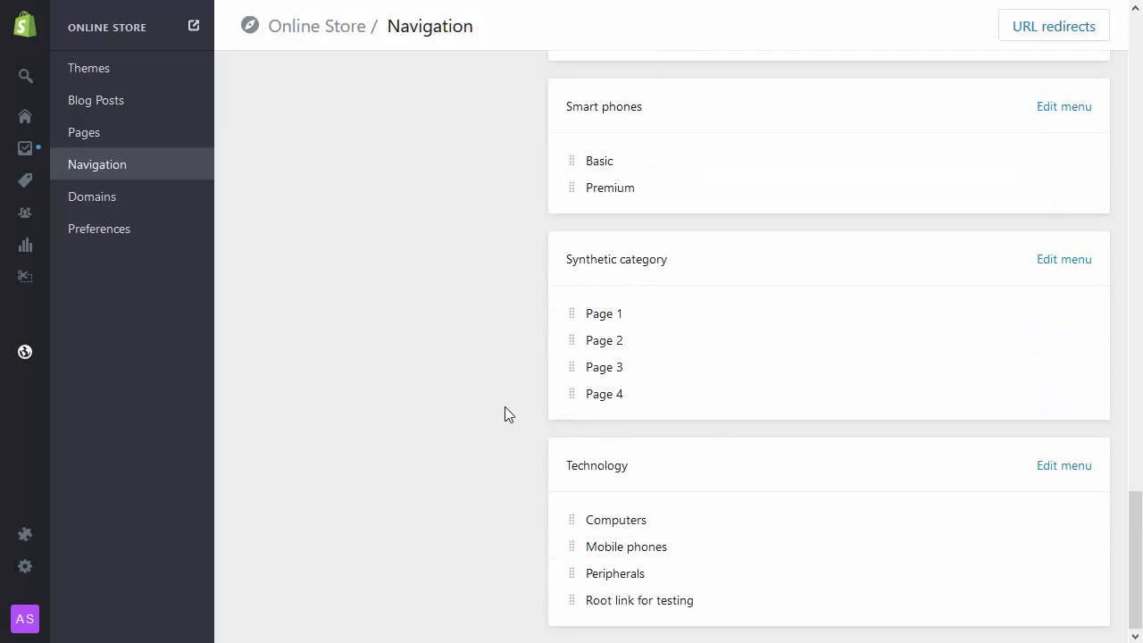
scroll(509, 404, "up", 15)
scroll(519, 401, "up", 5)
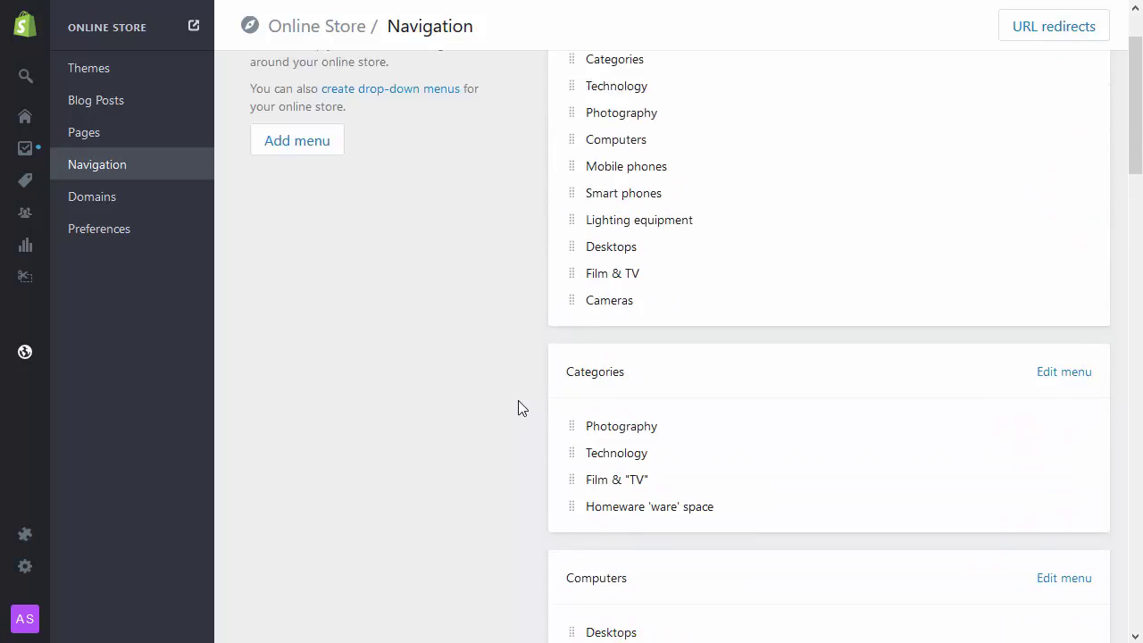
scroll(518, 408, "up", 1)
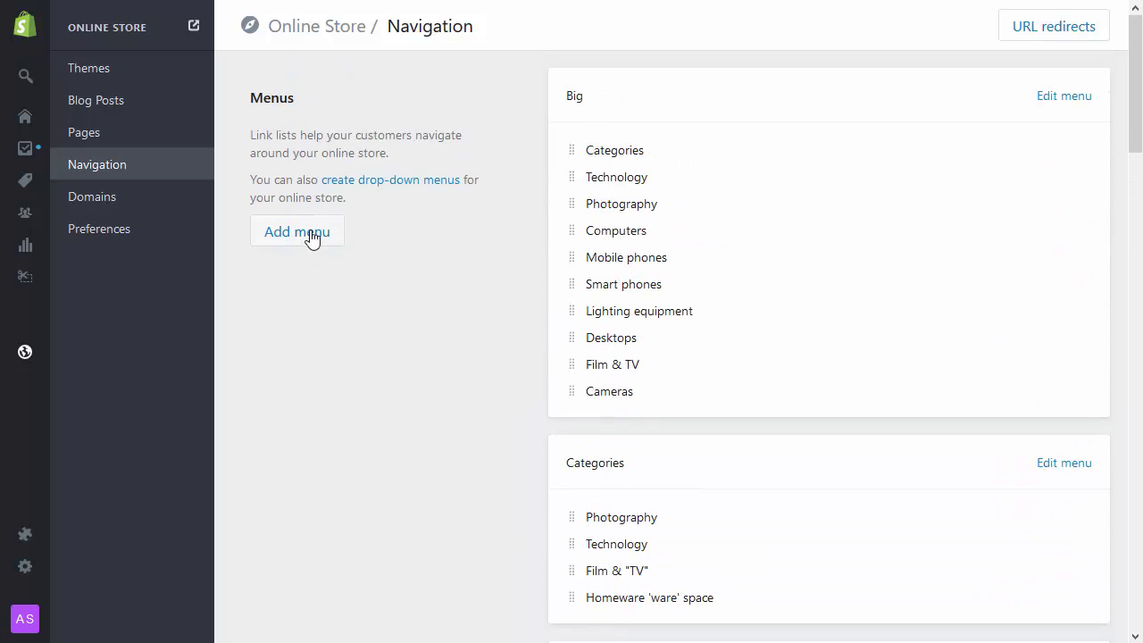
Step: Add a new item named 'Synthetic category' to the Categories menu
left_click(1065, 465)
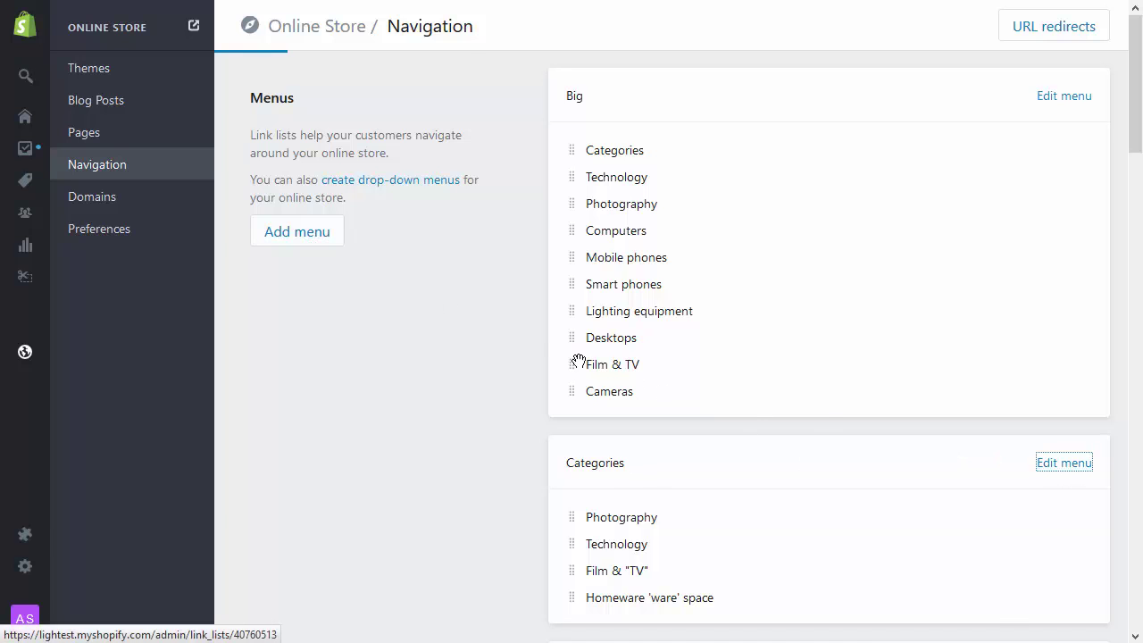
left_click(331, 386)
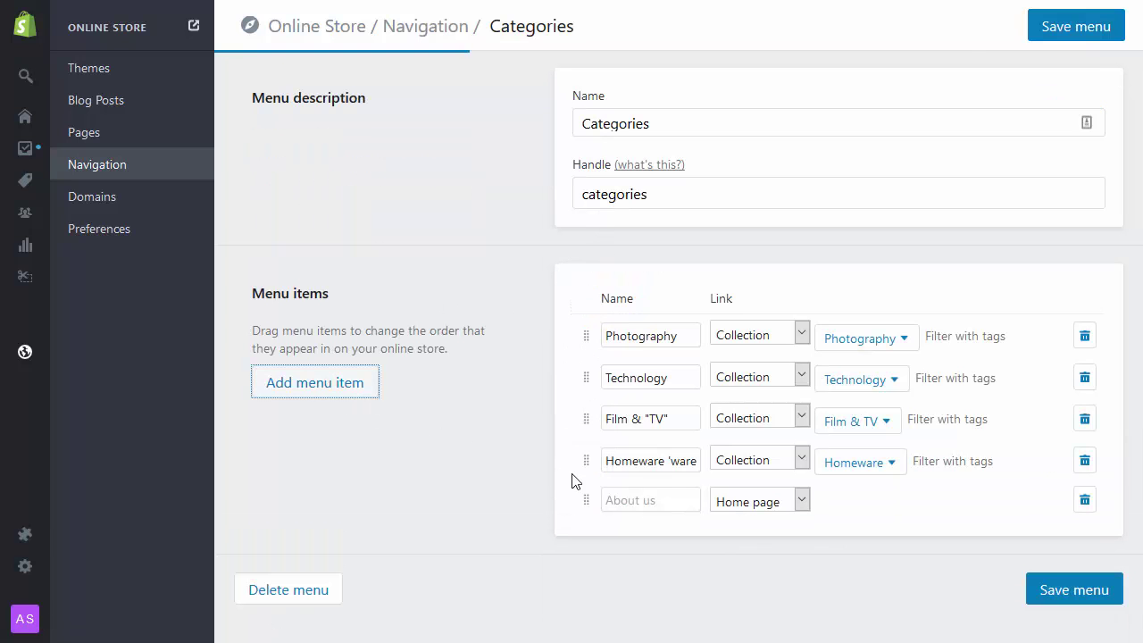
left_click(652, 498)
type("Synthetic Ca")
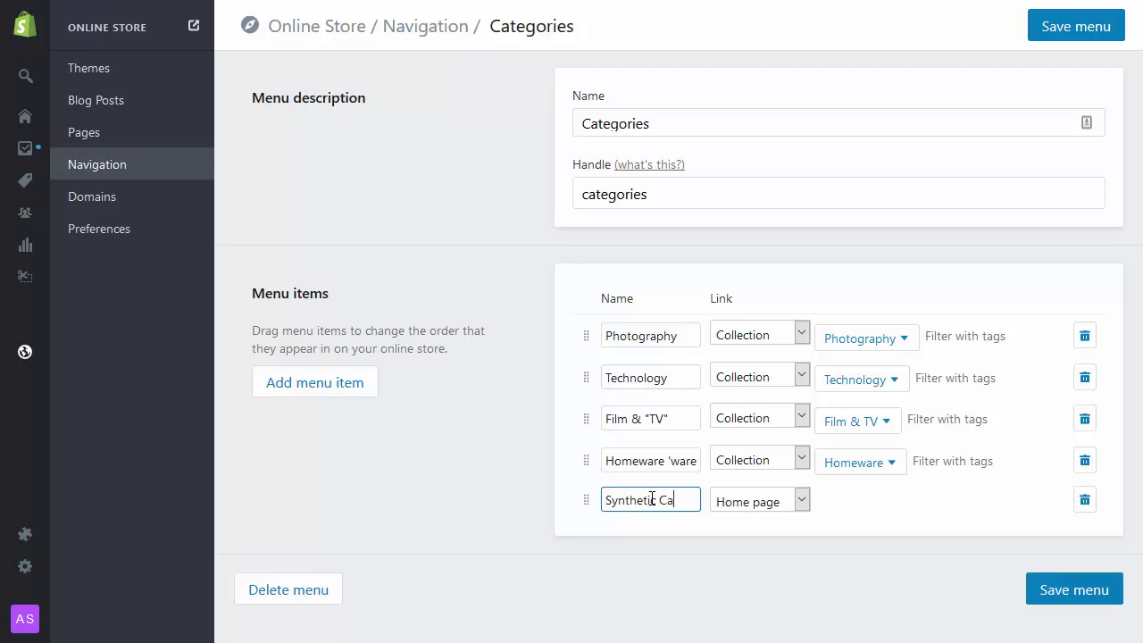
type("te")
key("BackSpace")
key("BackSpace")
key("BackSpace")
key("BackSpace")
type("category")
Step: Link the Synthetic category item to the About Us page and save the Categories menu
left_click(751, 503)
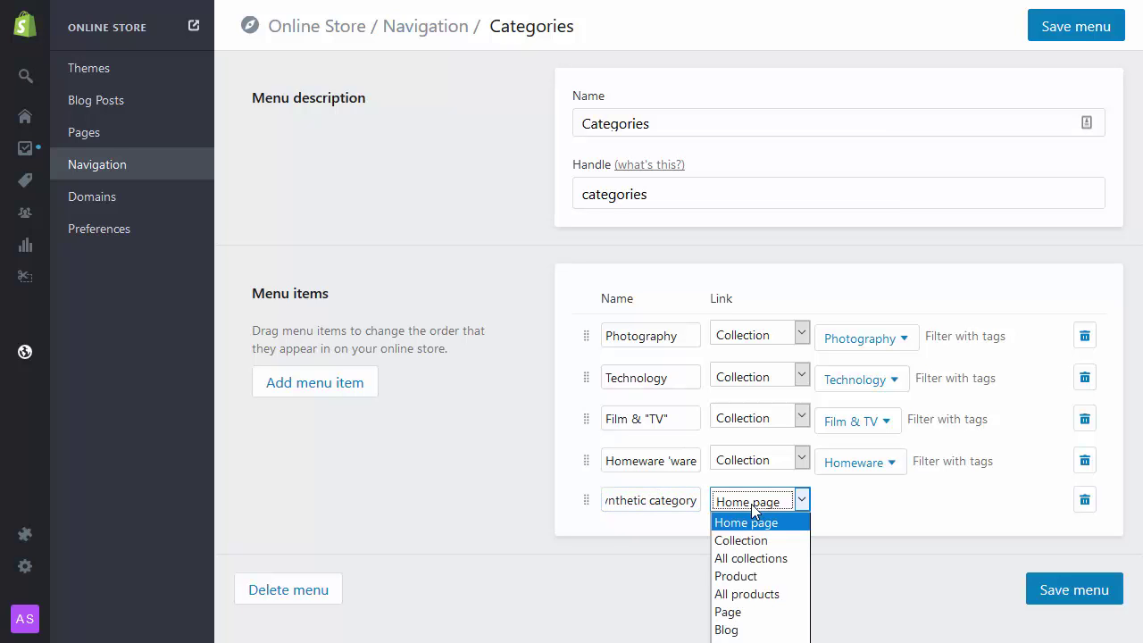
left_click(739, 618)
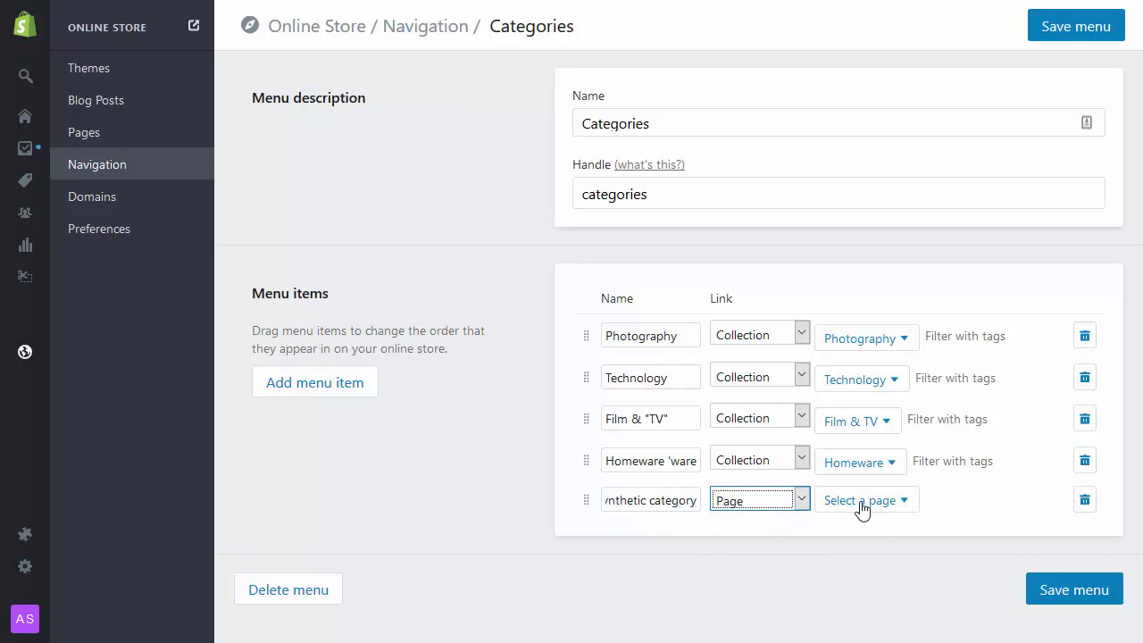
left_click(900, 503)
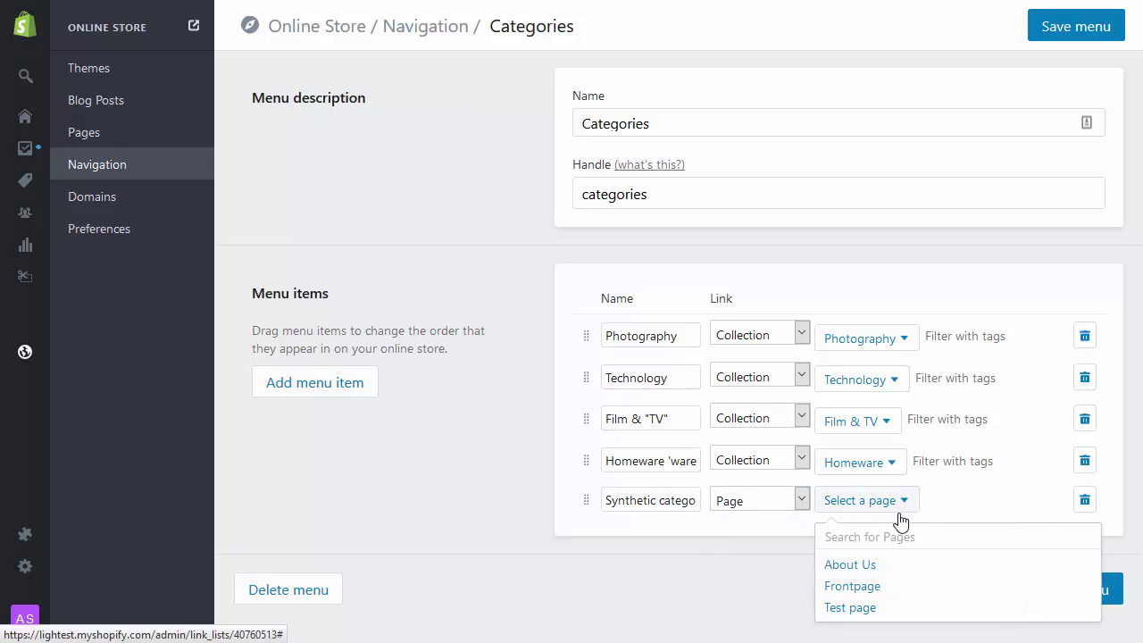
left_click(874, 576)
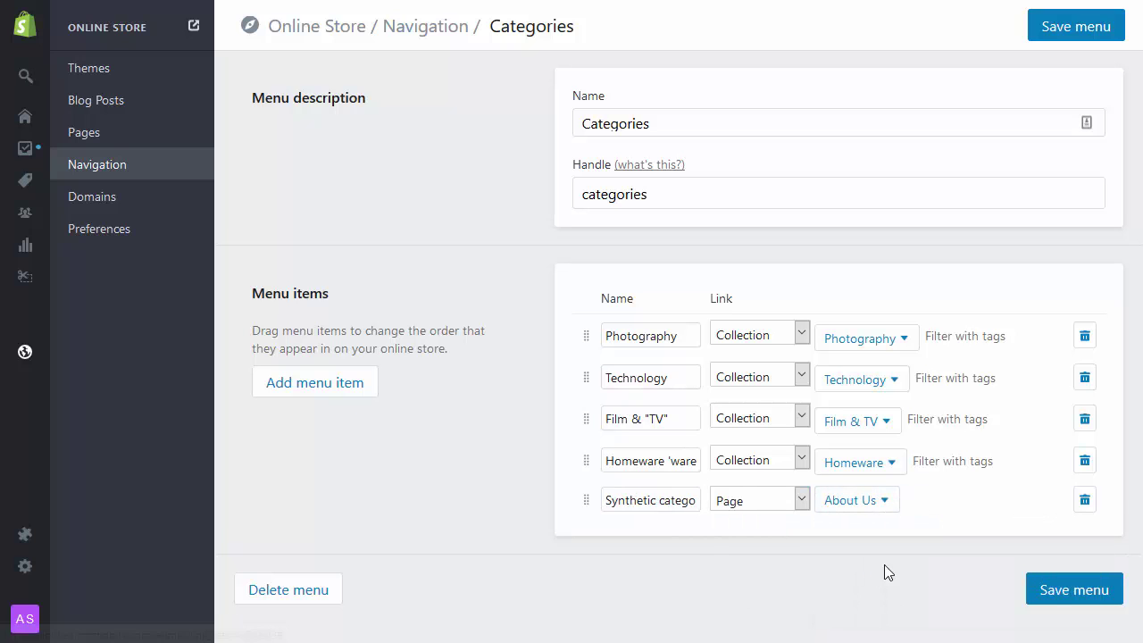
left_click(1077, 596)
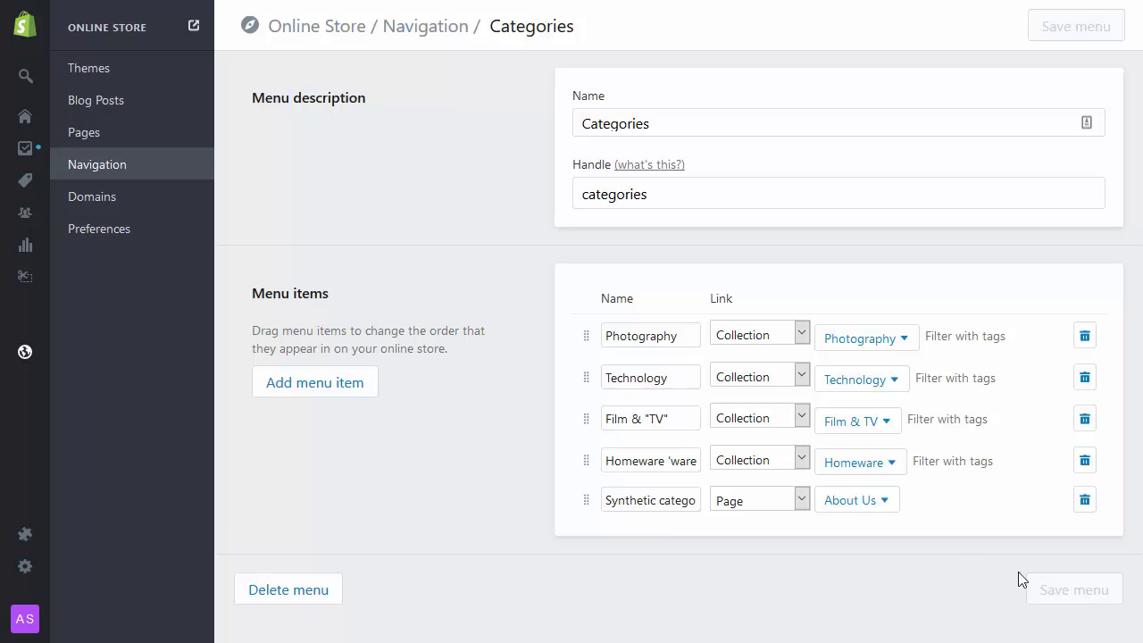
Step: From the store's Pages list, create and save a blank page titled Page 1
left_click(94, 134)
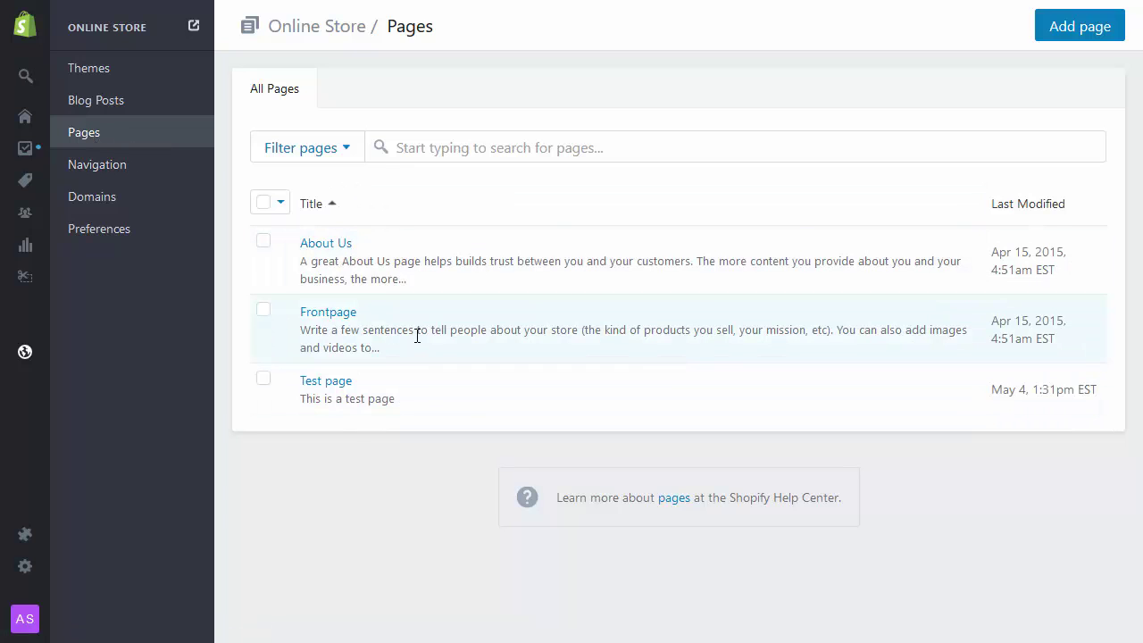
left_click(1054, 29)
left_click(418, 159)
type("Page 1")
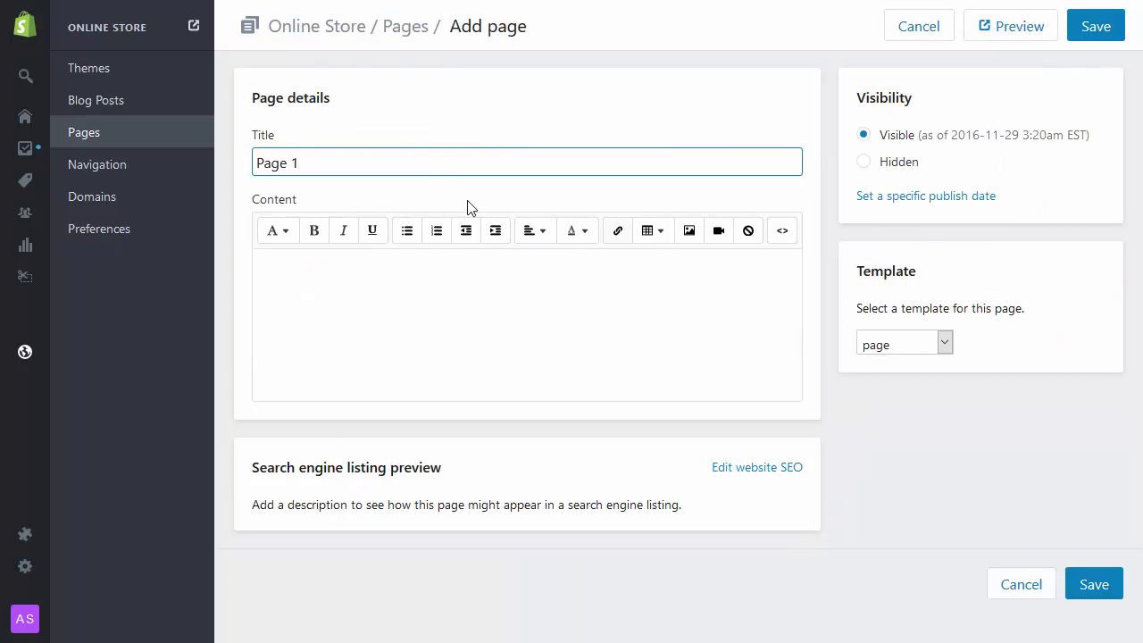
left_click(459, 289)
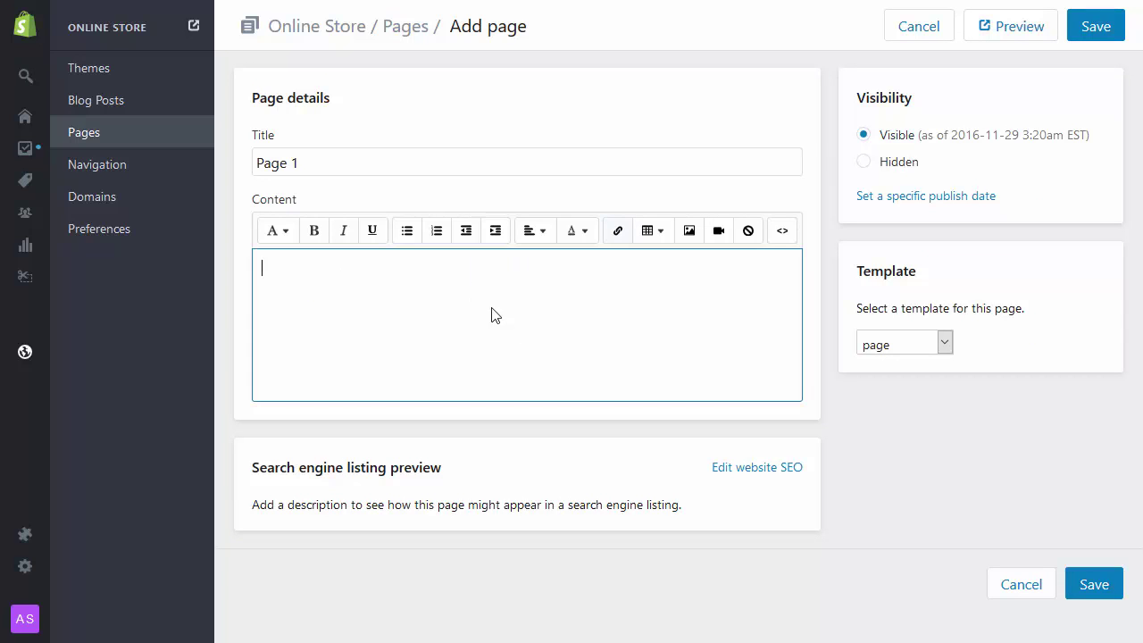
left_click(1091, 585)
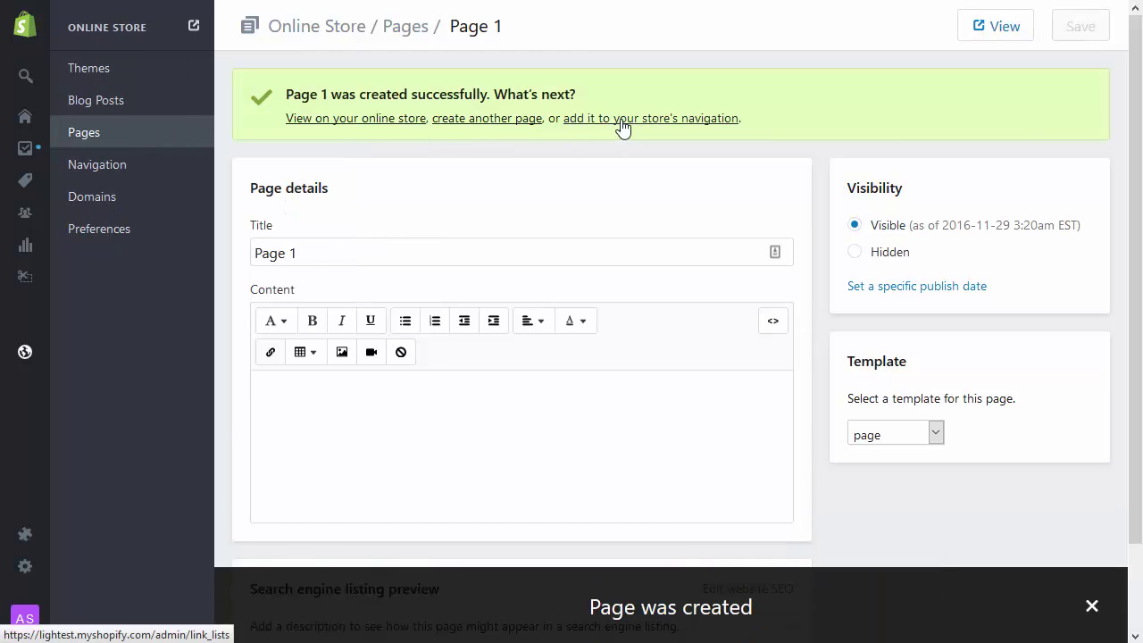
Step: Create and save blank pages titled Page 2, Page 3 and Page 4
left_click(493, 119)
left_click(306, 161)
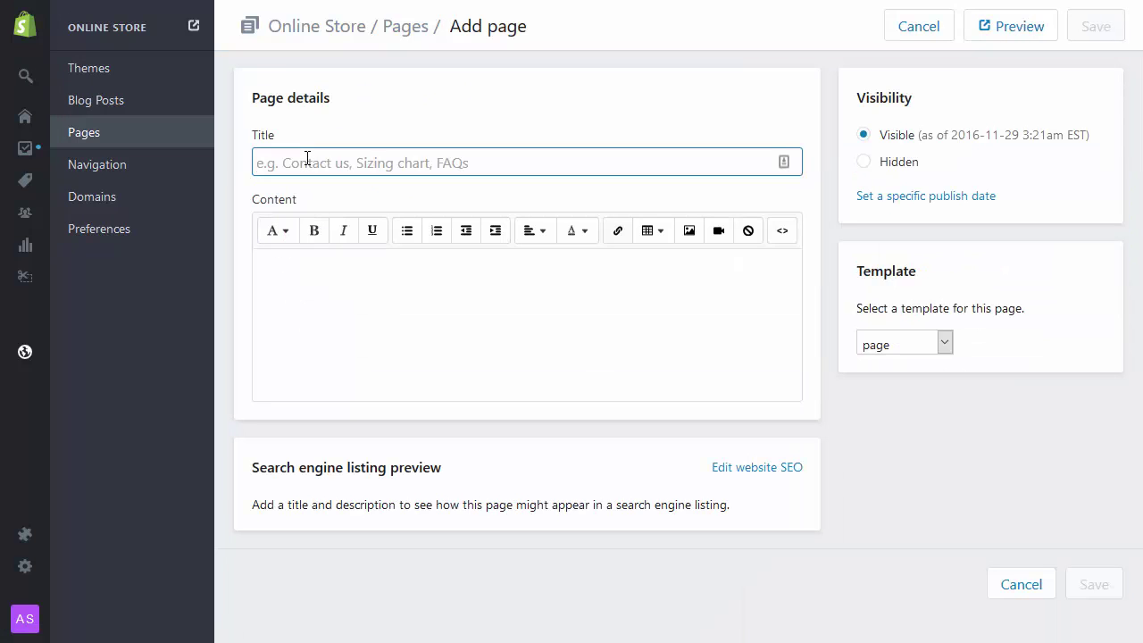
type("Page 2")
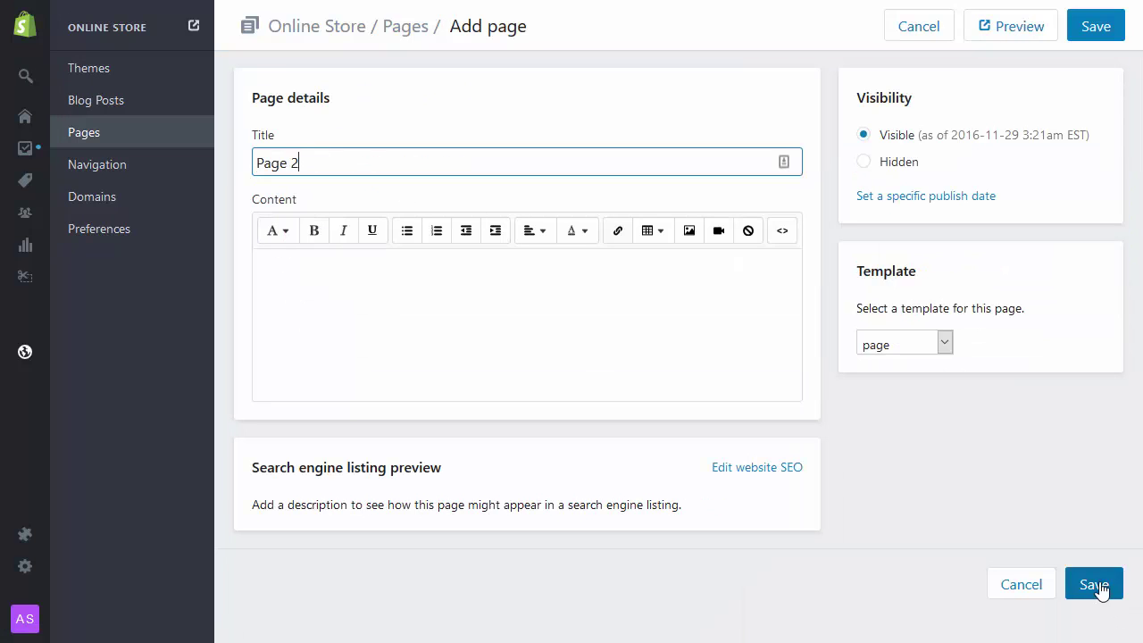
left_click(1099, 585)
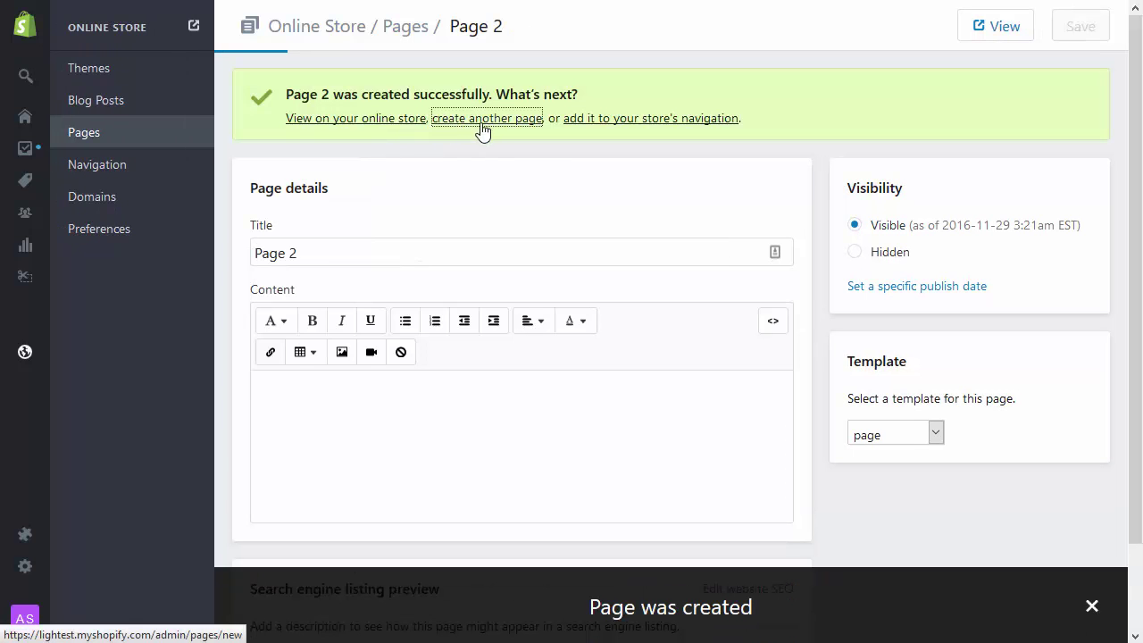
left_click(483, 118)
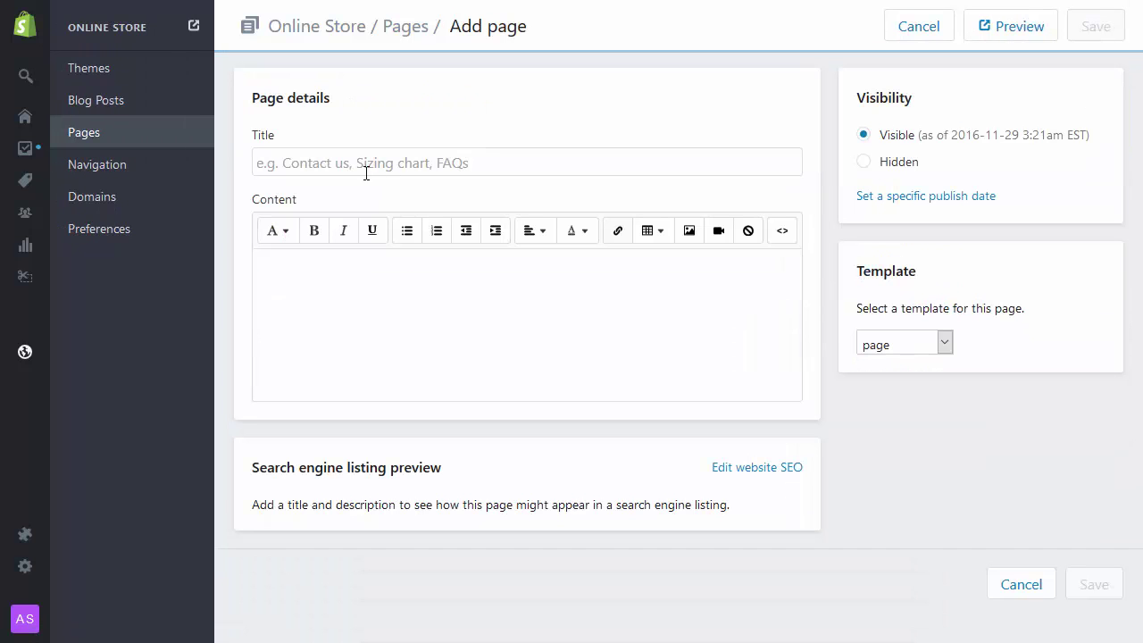
type("Page 3")
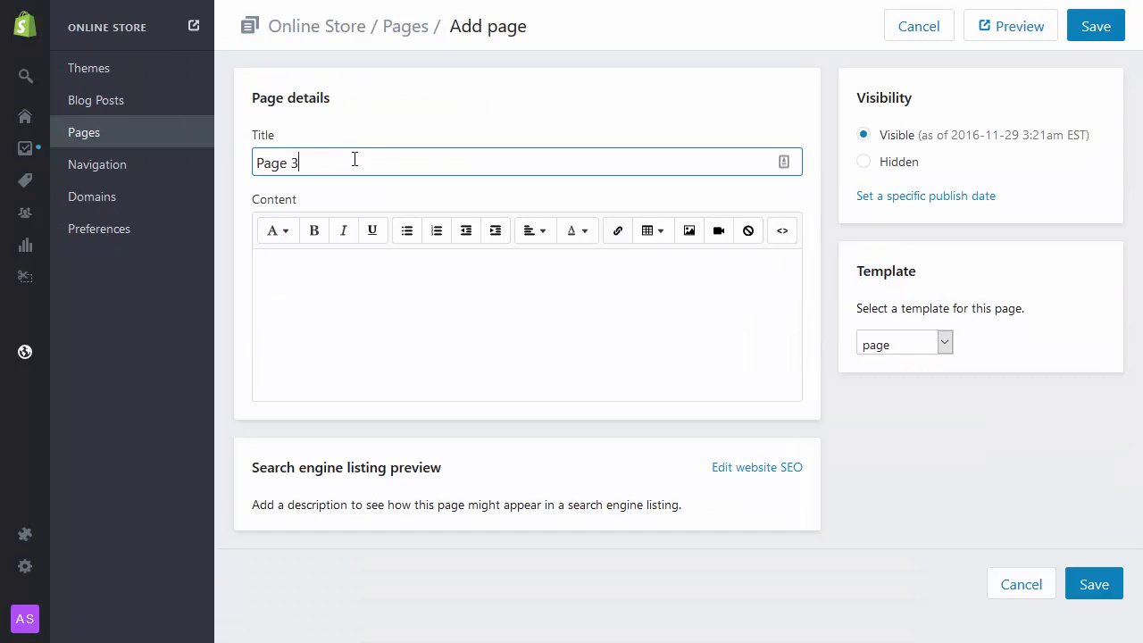
left_click(1095, 584)
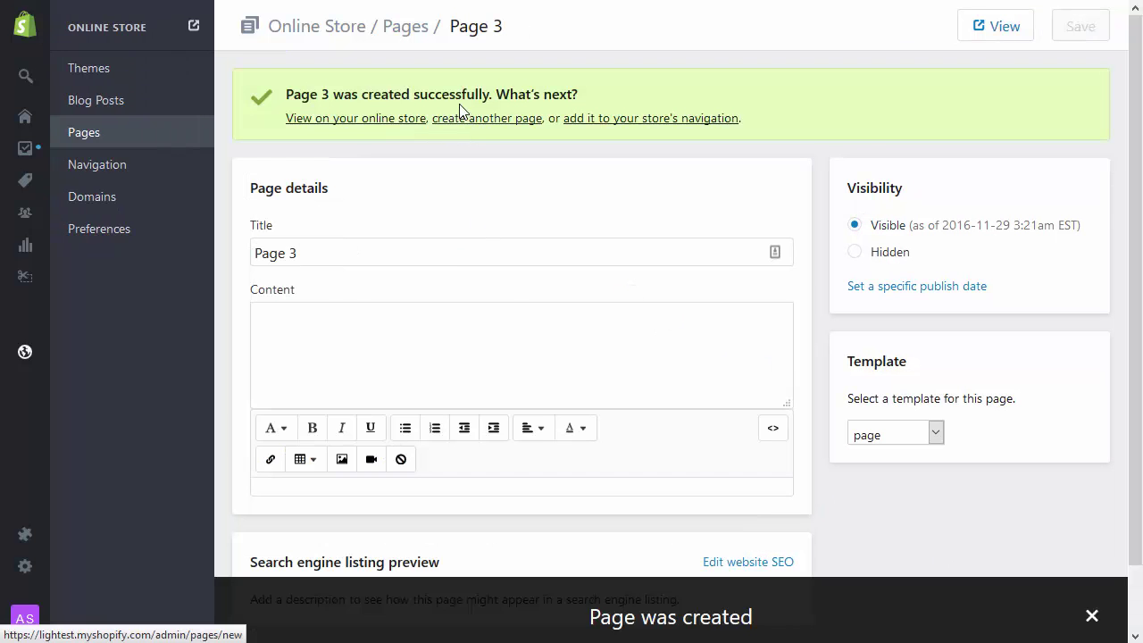
left_click(471, 122)
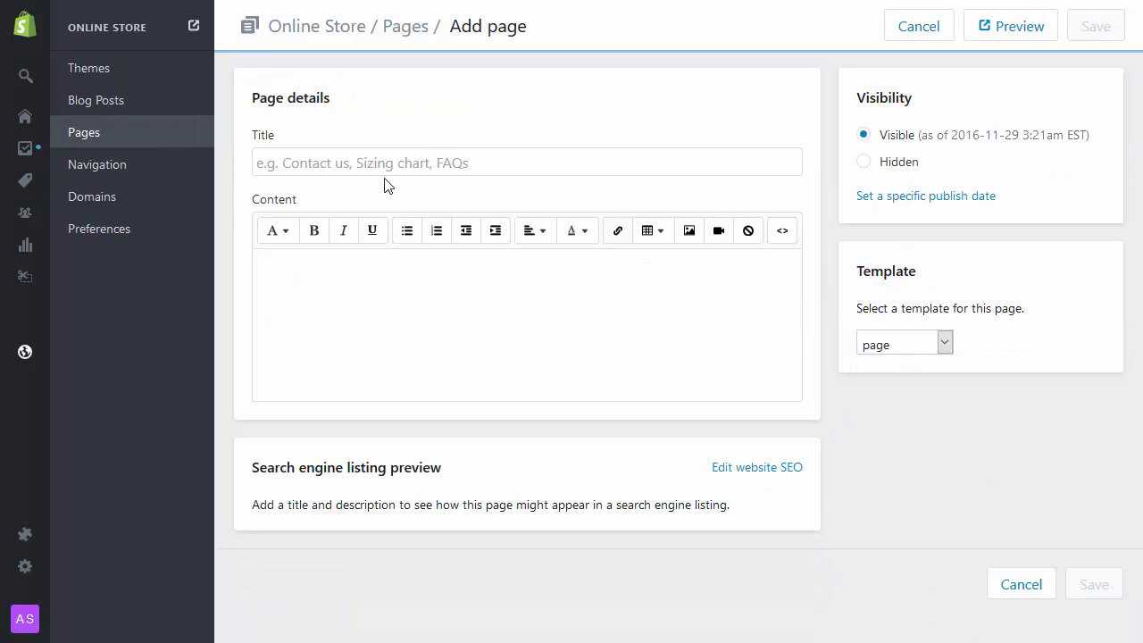
left_click(348, 161)
type("Page 4")
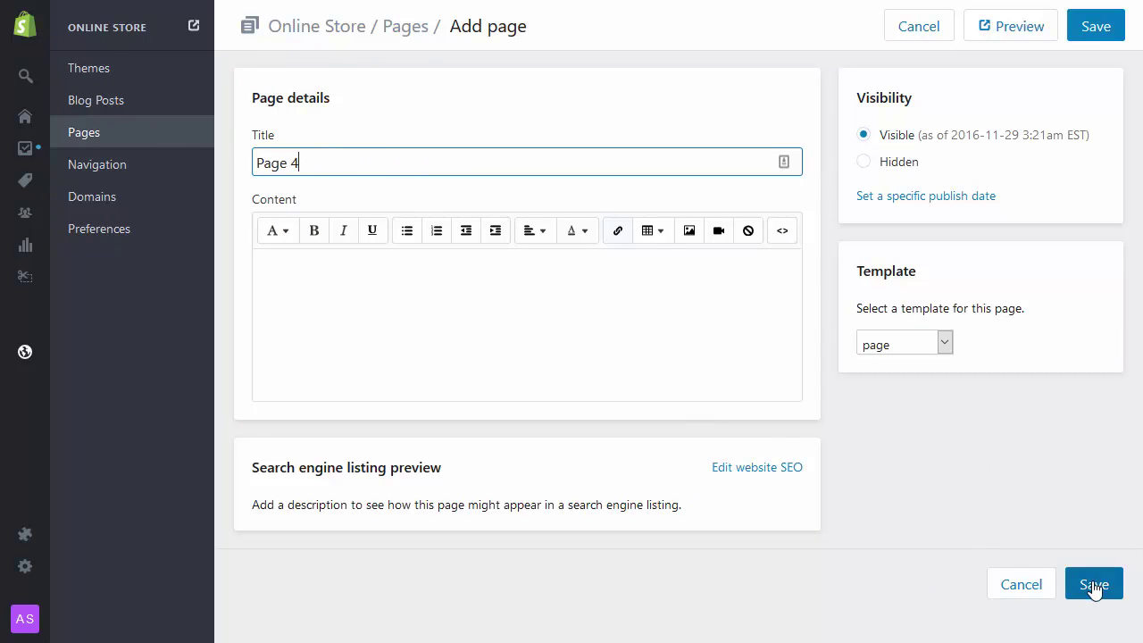
left_click(1091, 583)
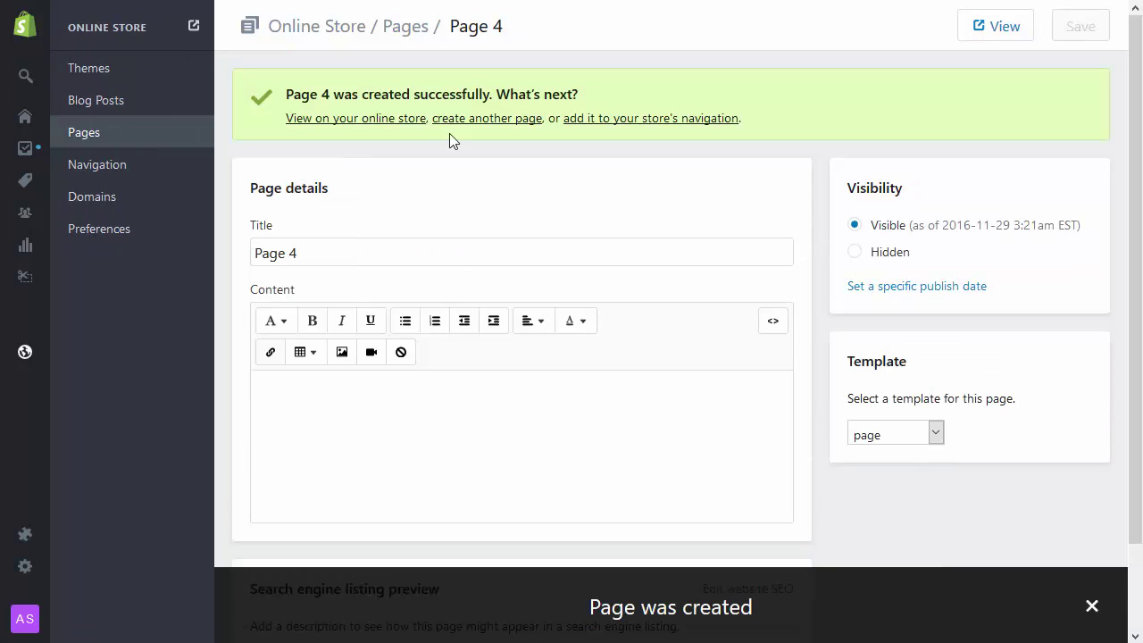
Step: Create and save blank pages titled Page 2.1 and Page 2.2
left_click(470, 119)
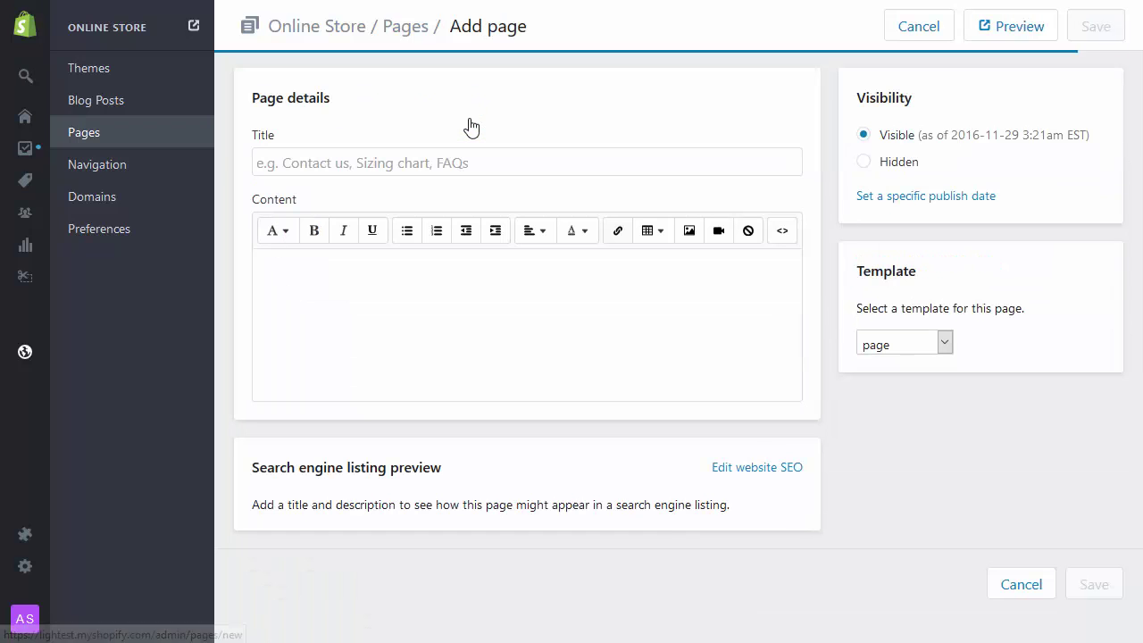
left_click(420, 162)
type("Page 2.1")
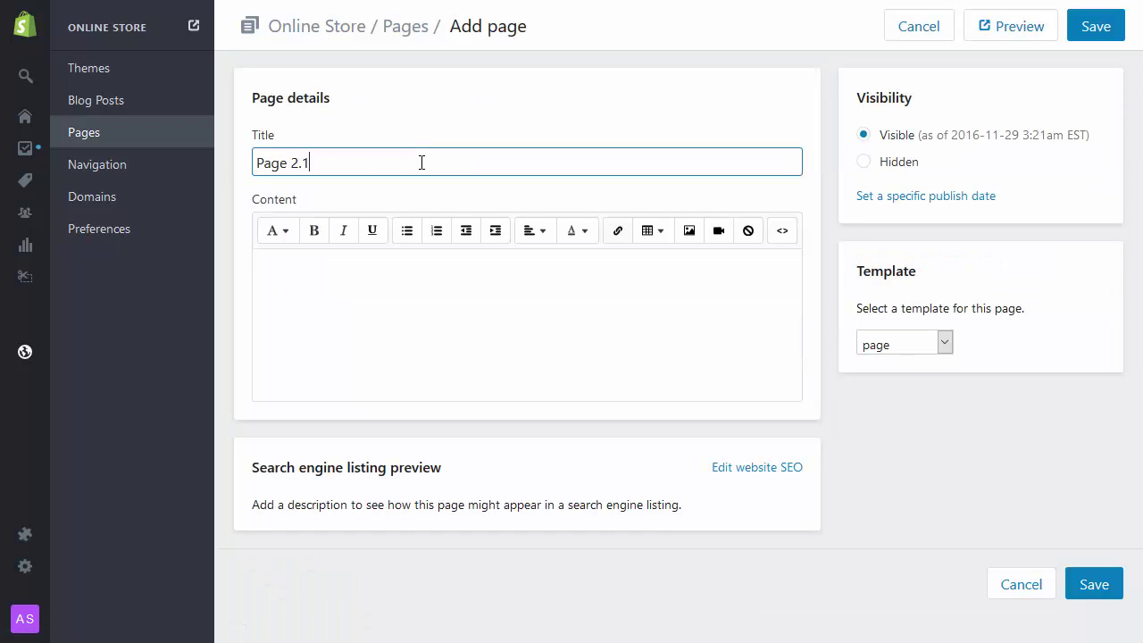
left_click(1115, 573)
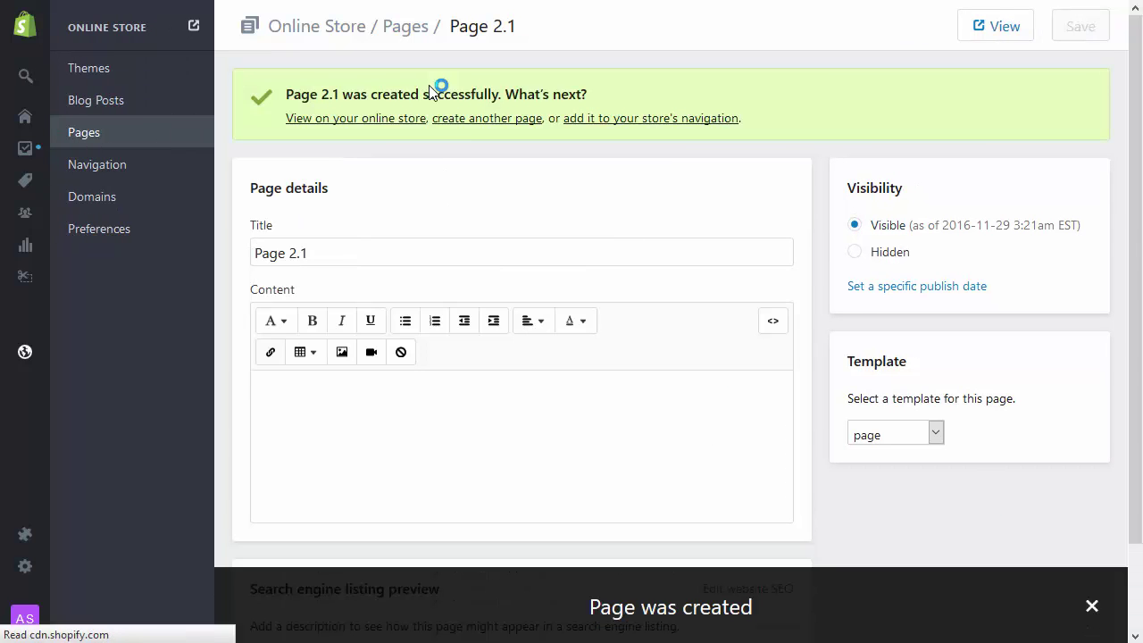
left_click(474, 120)
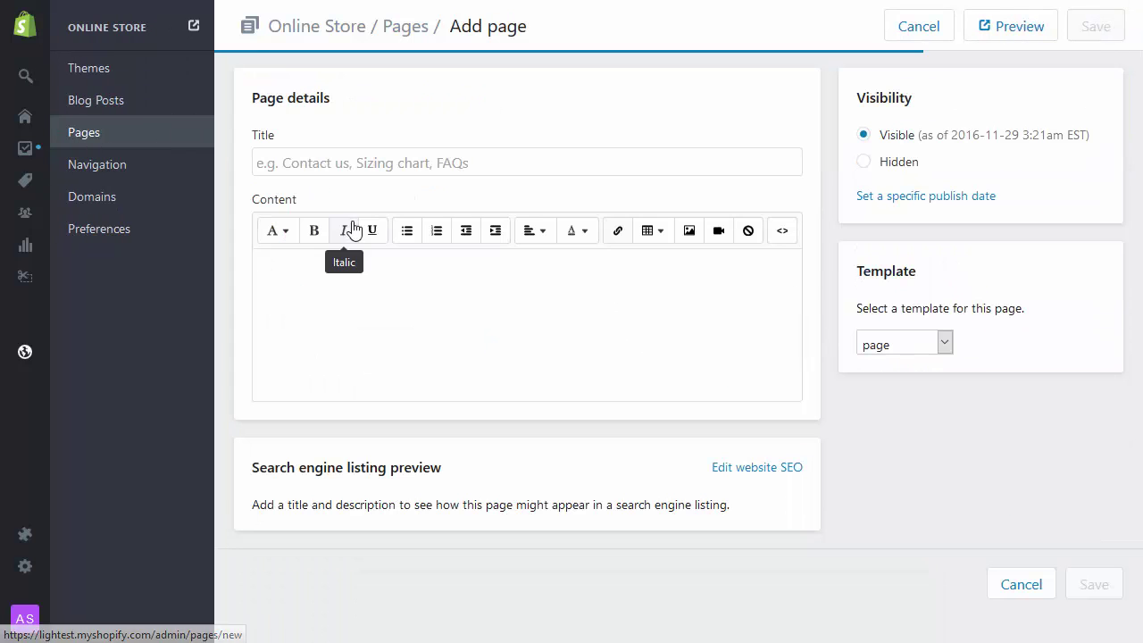
left_click(332, 158)
type("Page 2.2")
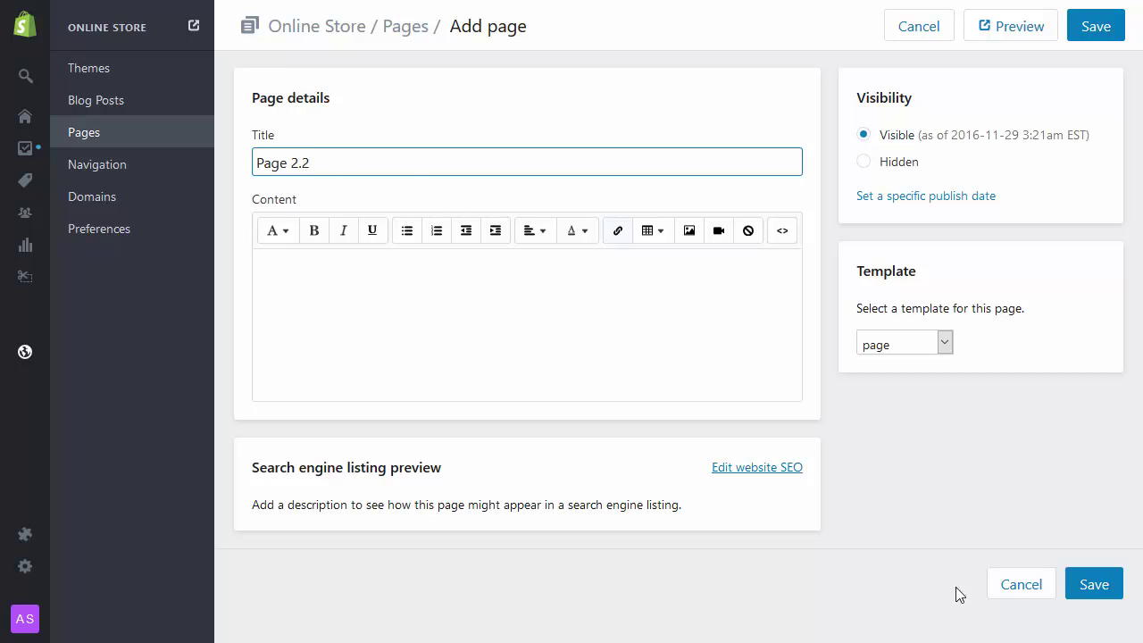
left_click(1101, 586)
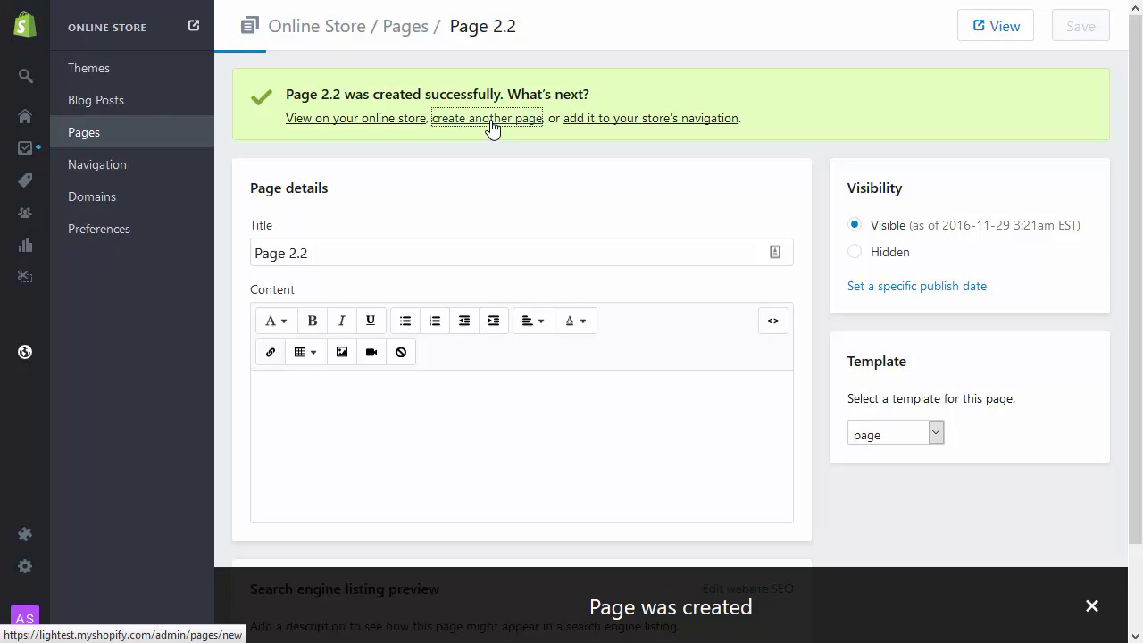
Step: Create and save blank pages titled Page 2.3 and Synthetic category
left_click(491, 122)
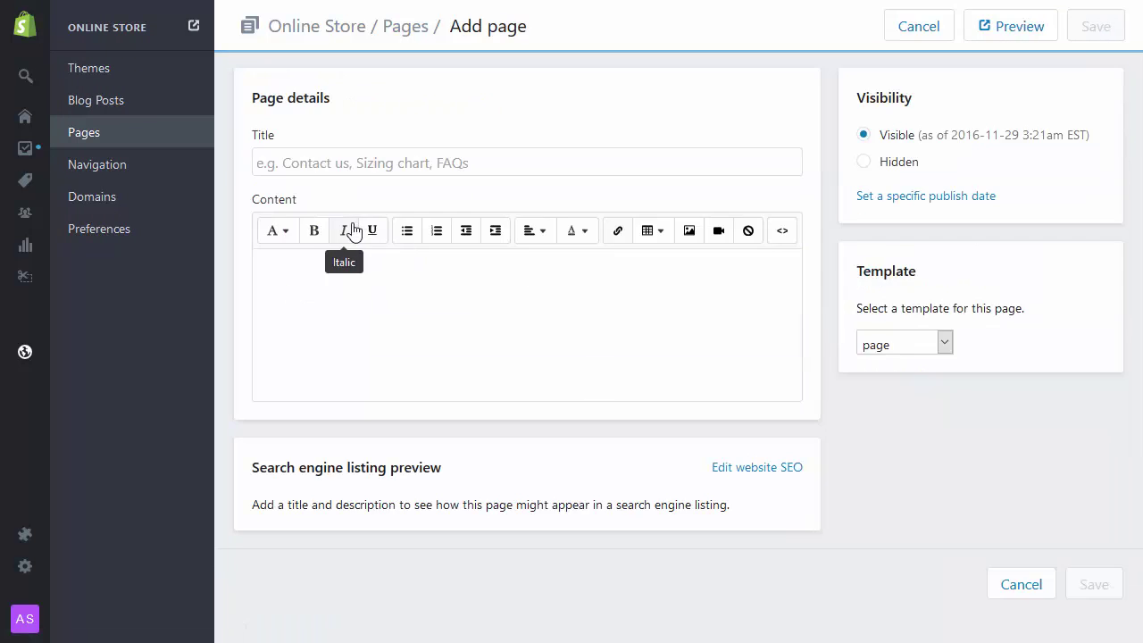
left_click(345, 154)
type("Page 2.3")
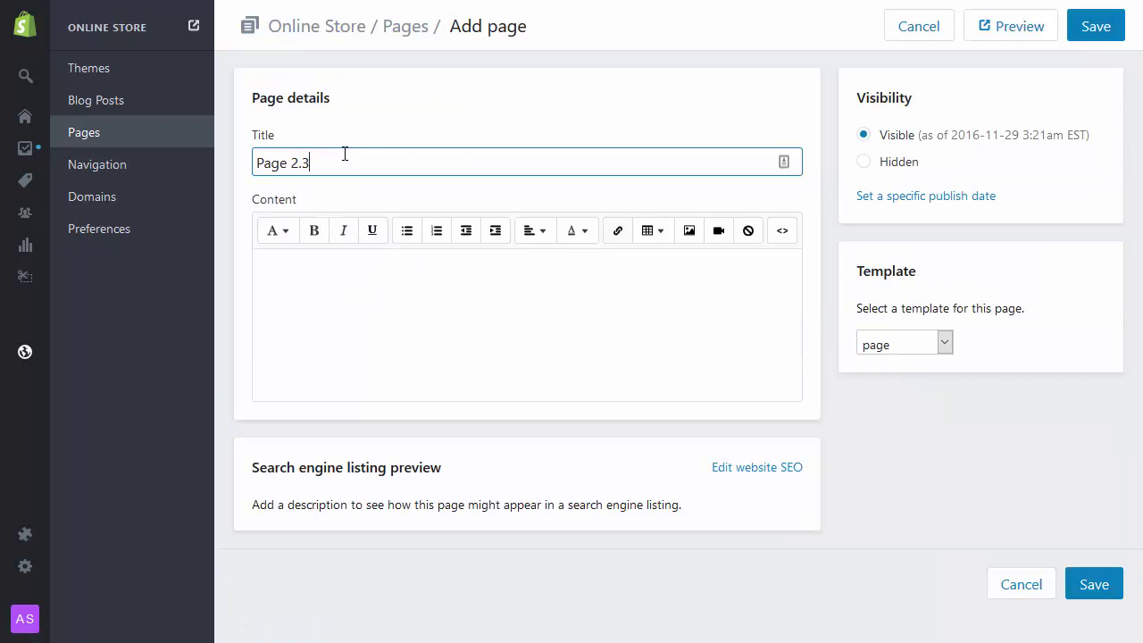
left_click(1090, 584)
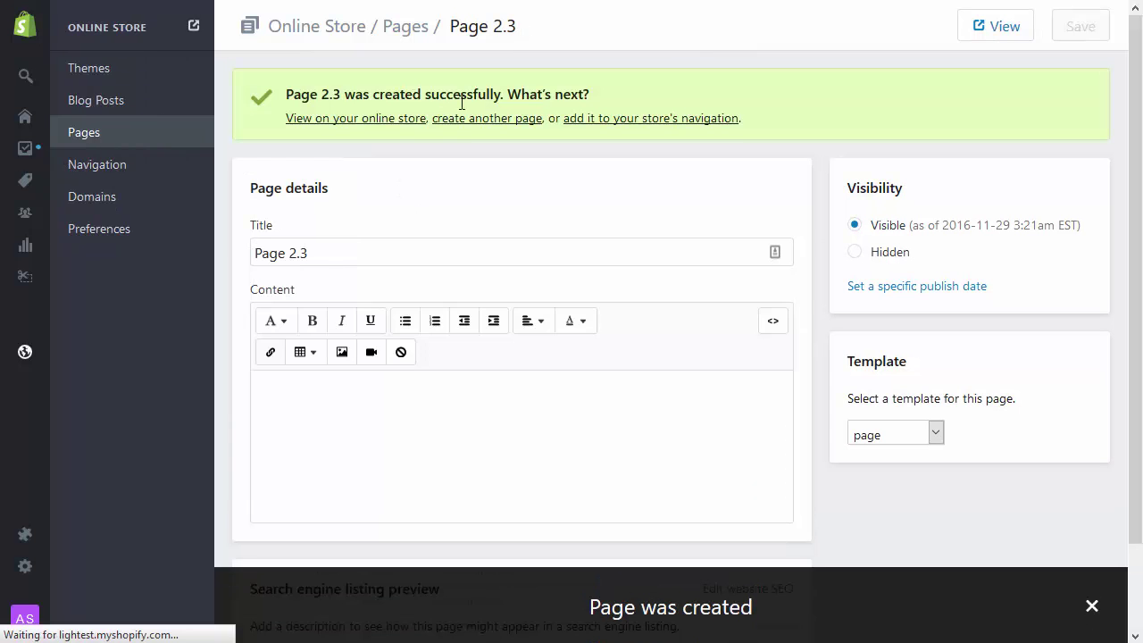
left_click(478, 122)
left_click(347, 164)
type("Synthetic catego")
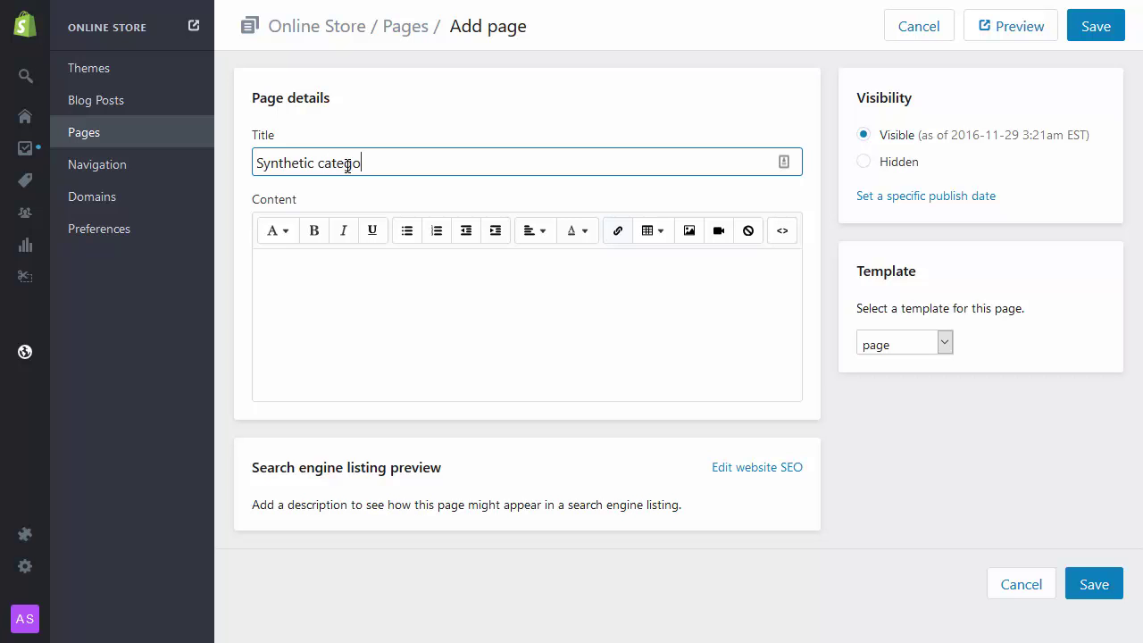
type("ry")
left_click(1082, 593)
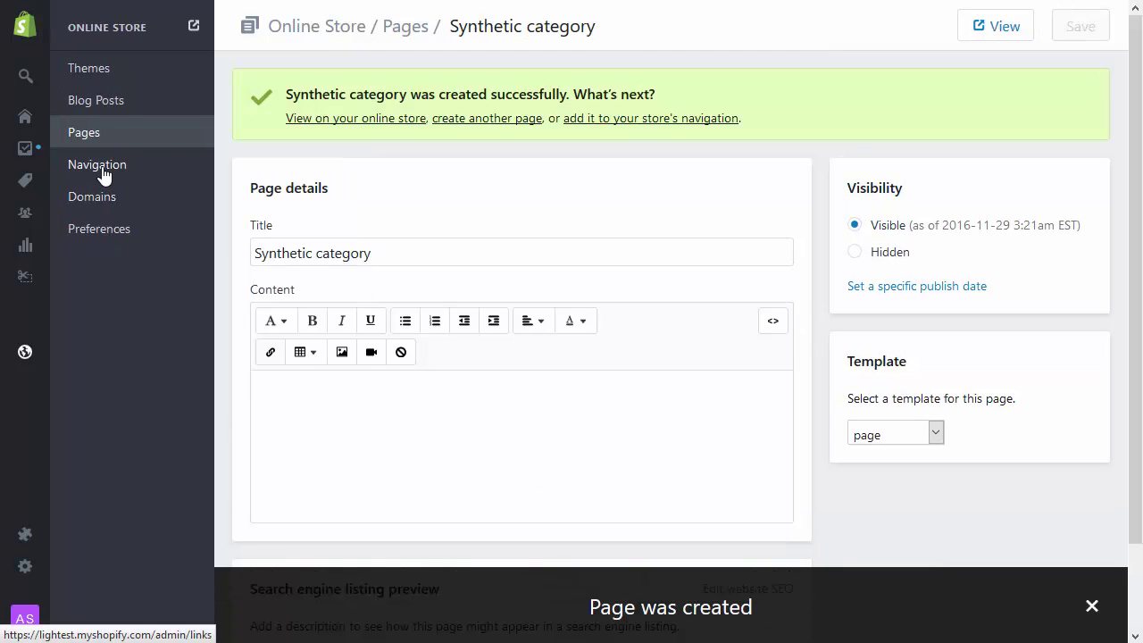
Step: Open the Synthetic category menu and link its first two items to Page 1 and Page 2
left_click(104, 175)
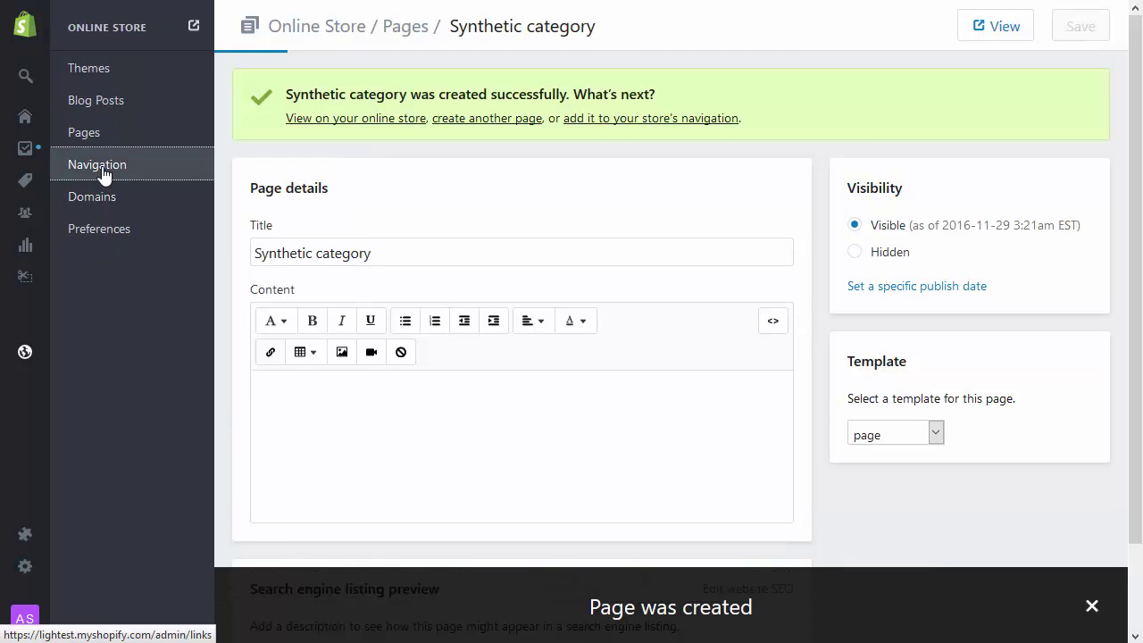
scroll(723, 442, "down", 15)
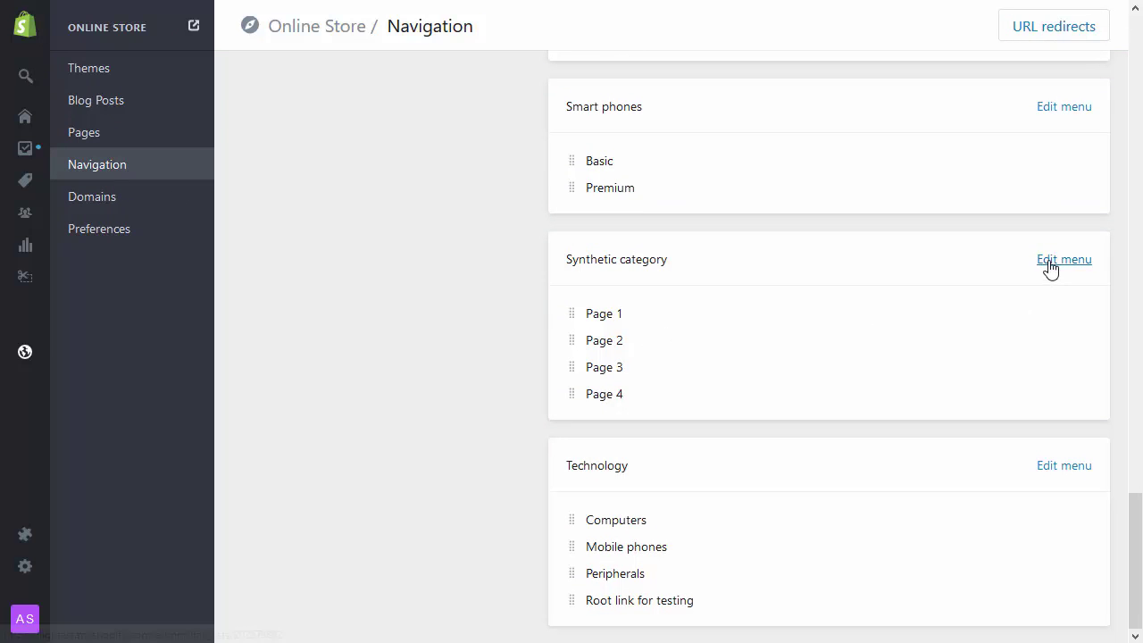
left_click(1046, 264)
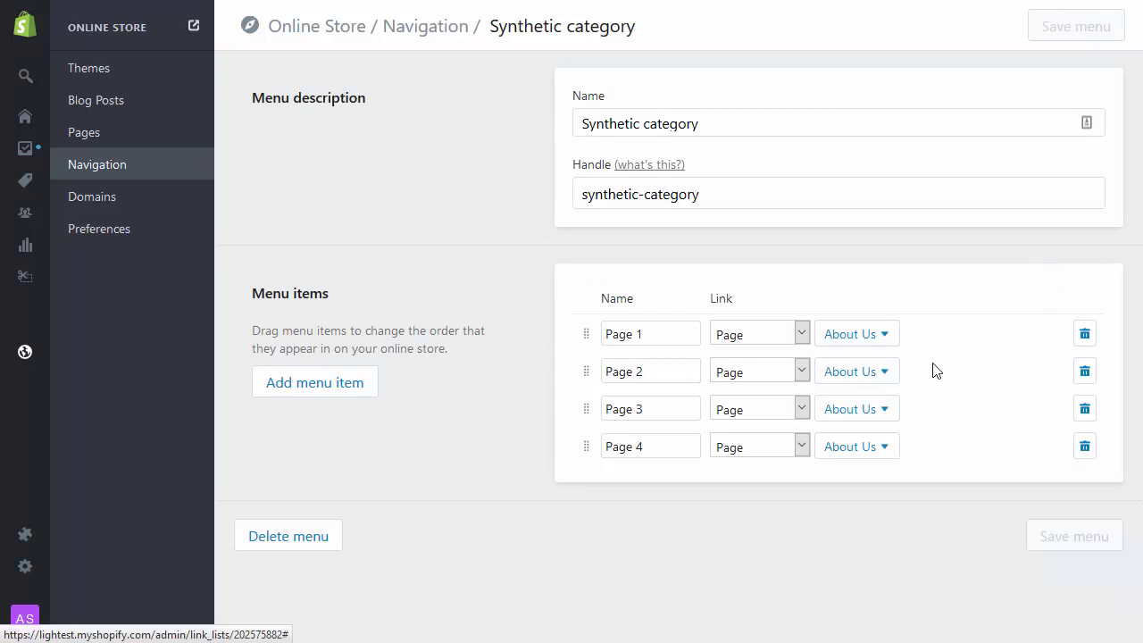
left_click(886, 334)
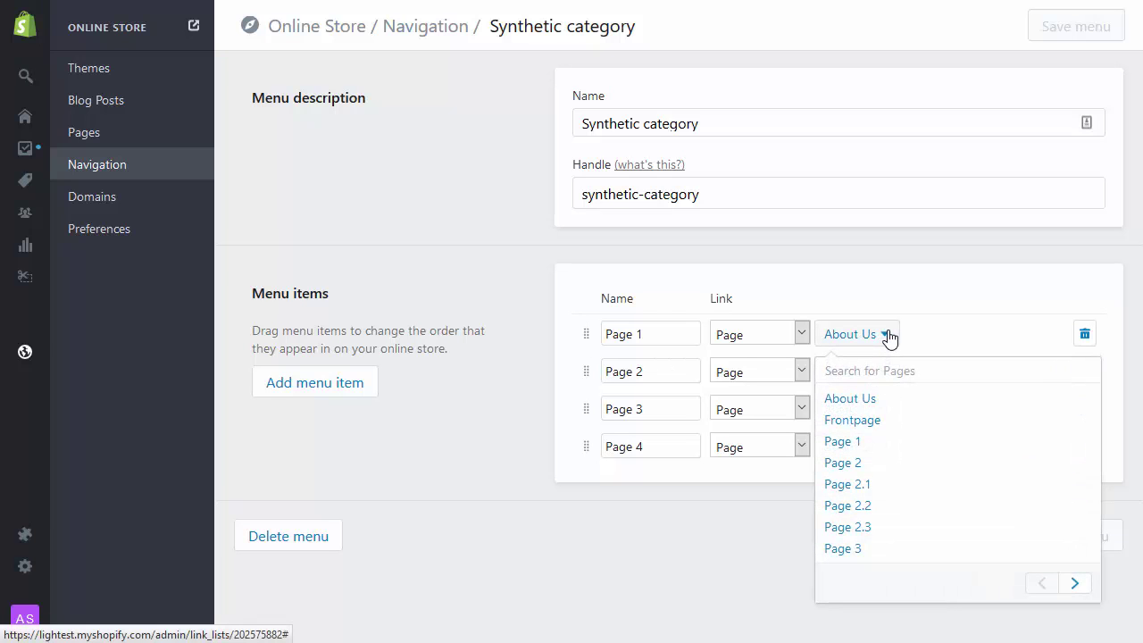
left_click(855, 440)
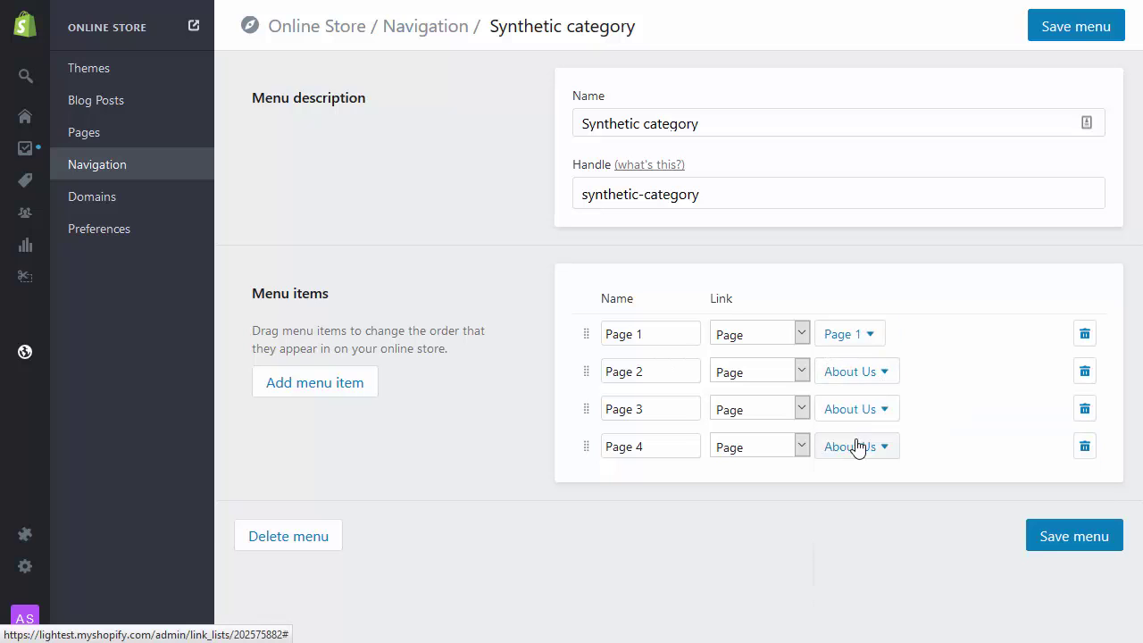
left_click(885, 377)
left_click(855, 498)
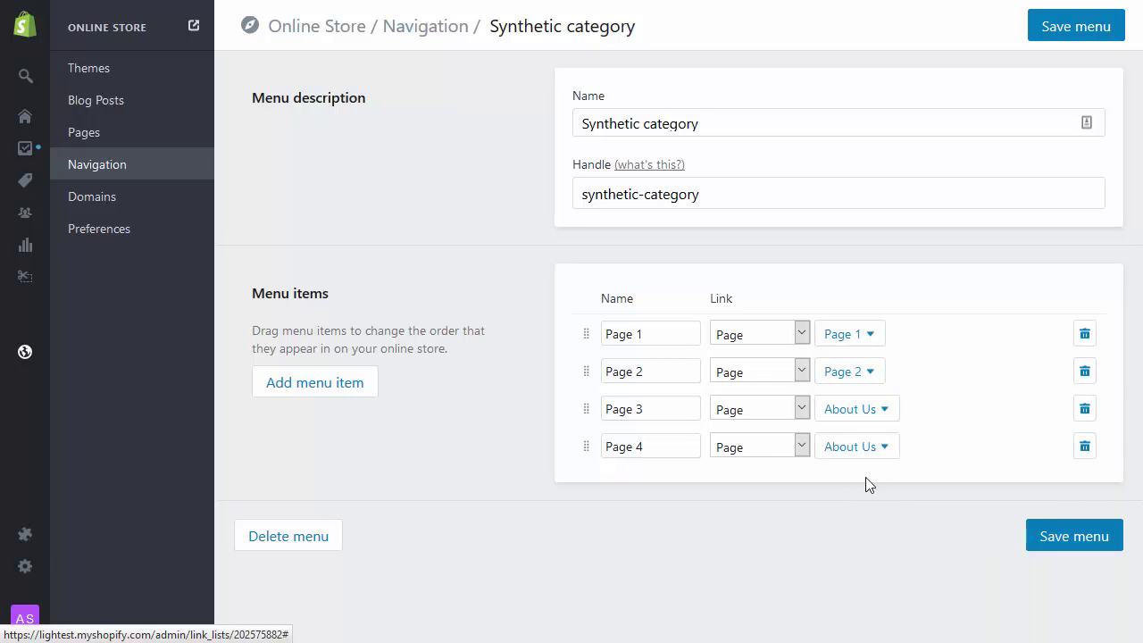
Step: Link the third and fourth items to Page 3 and Page 4, then save the menu
left_click(882, 414)
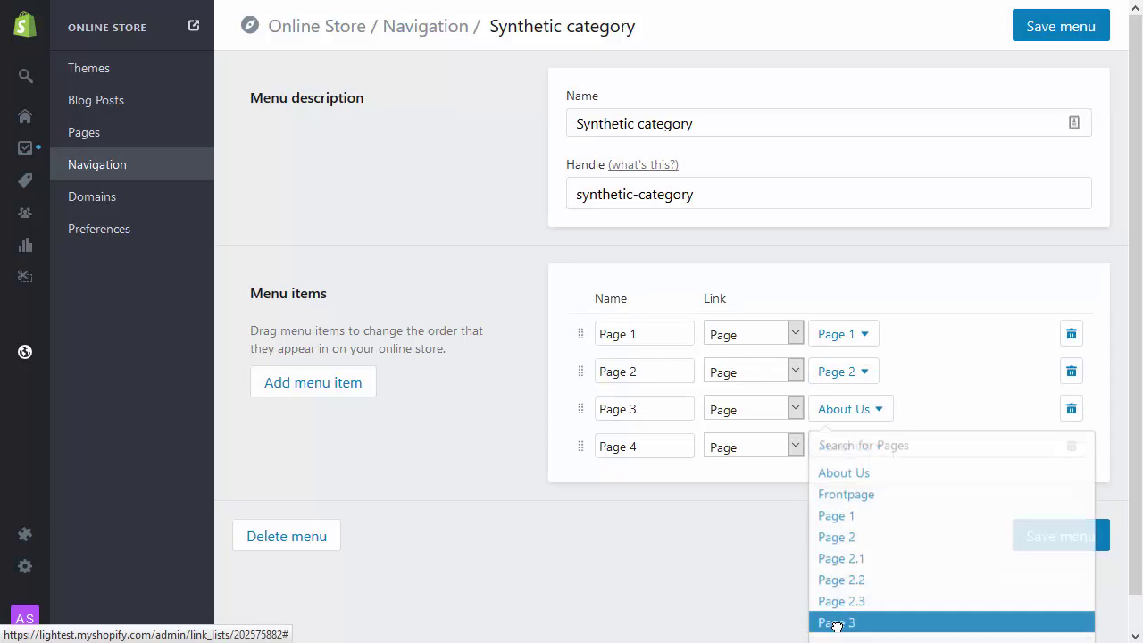
scroll(840, 627, "down", 1)
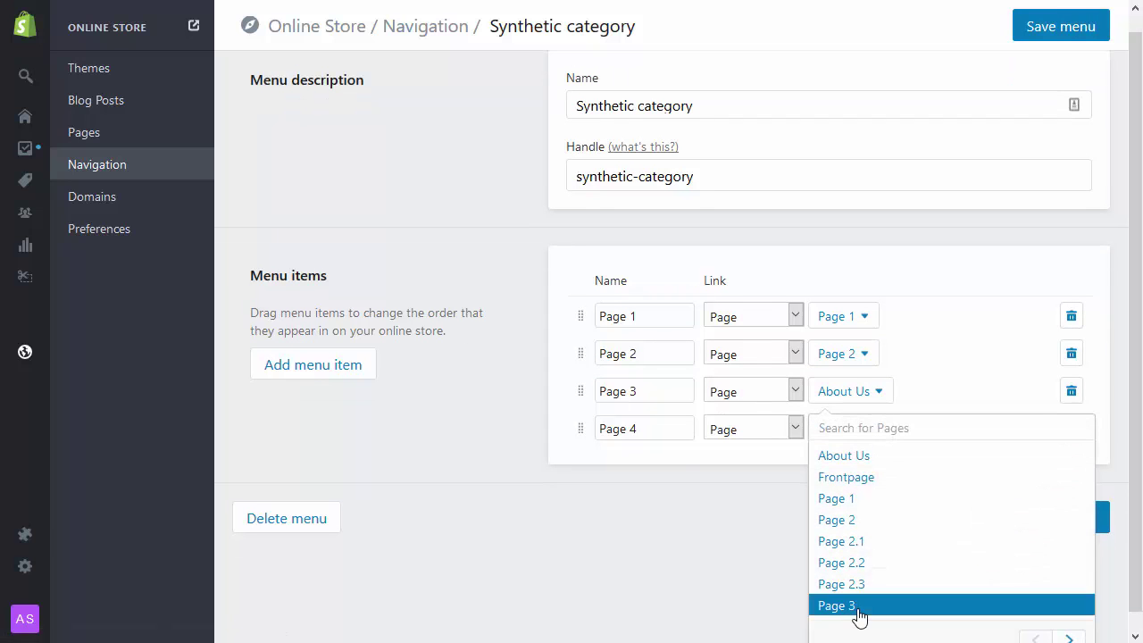
left_click(861, 611)
left_click(885, 453)
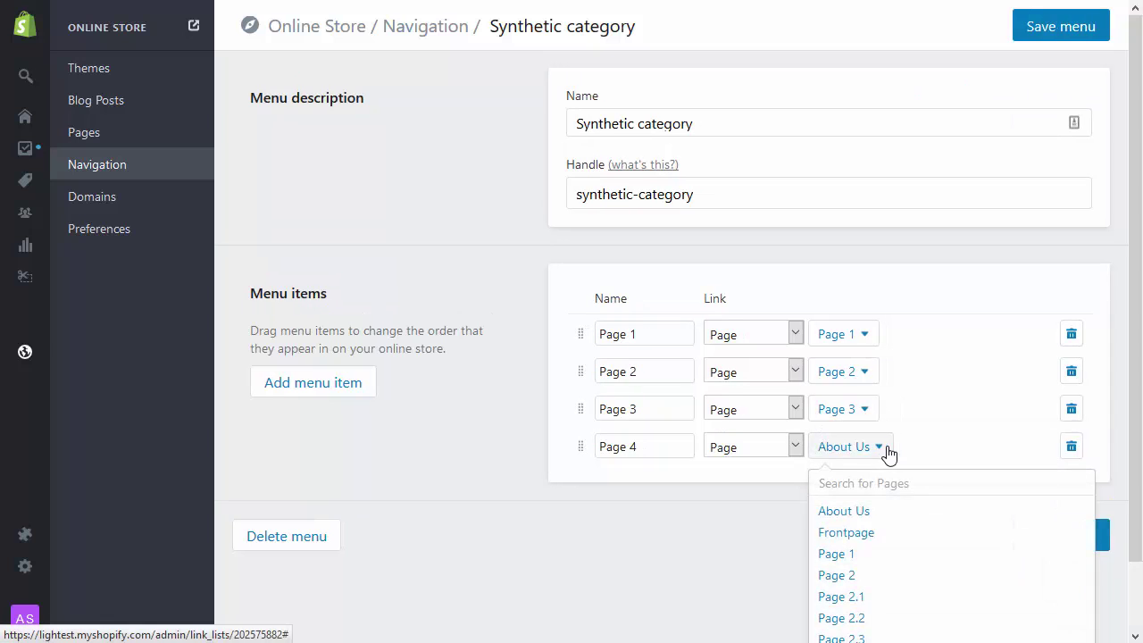
scroll(903, 539, "down", 1)
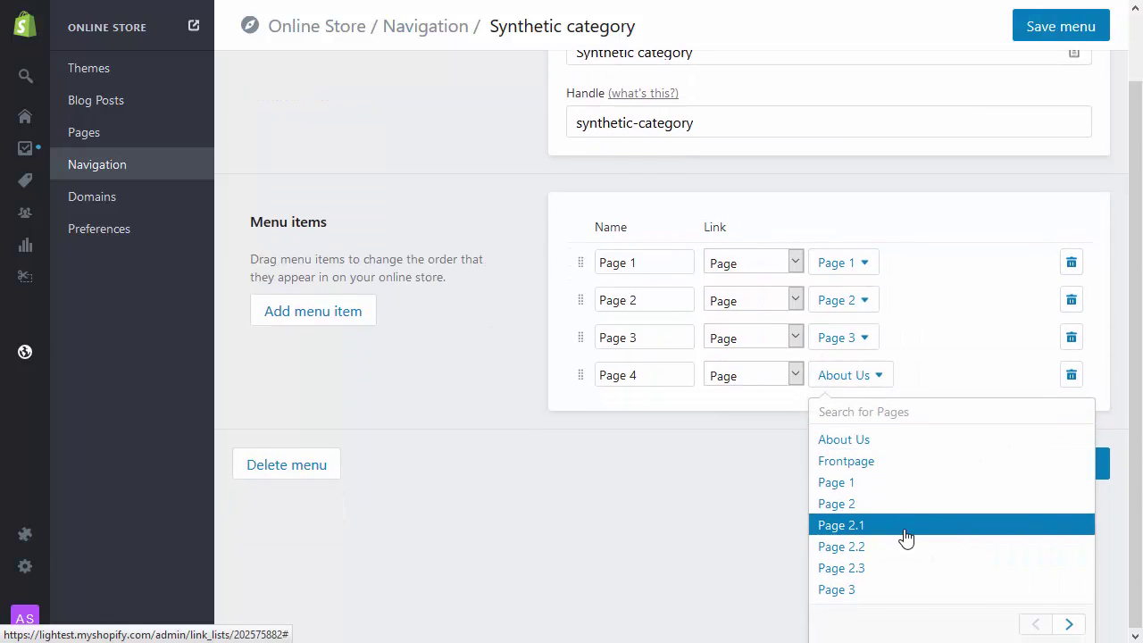
left_click(1068, 622)
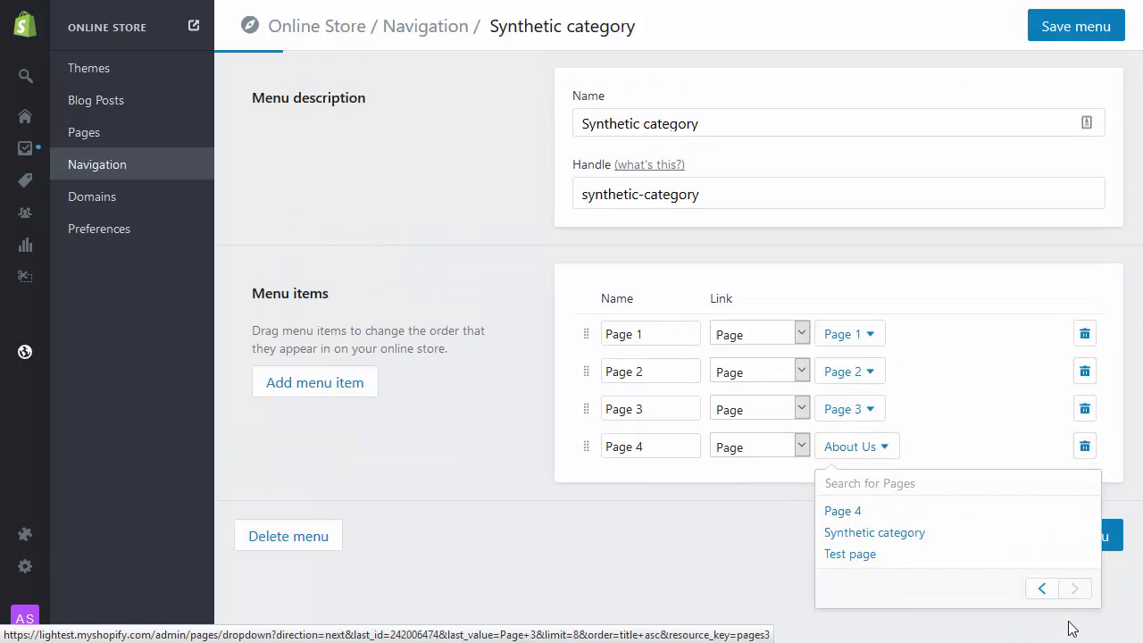
left_click(856, 515)
left_click(1077, 540)
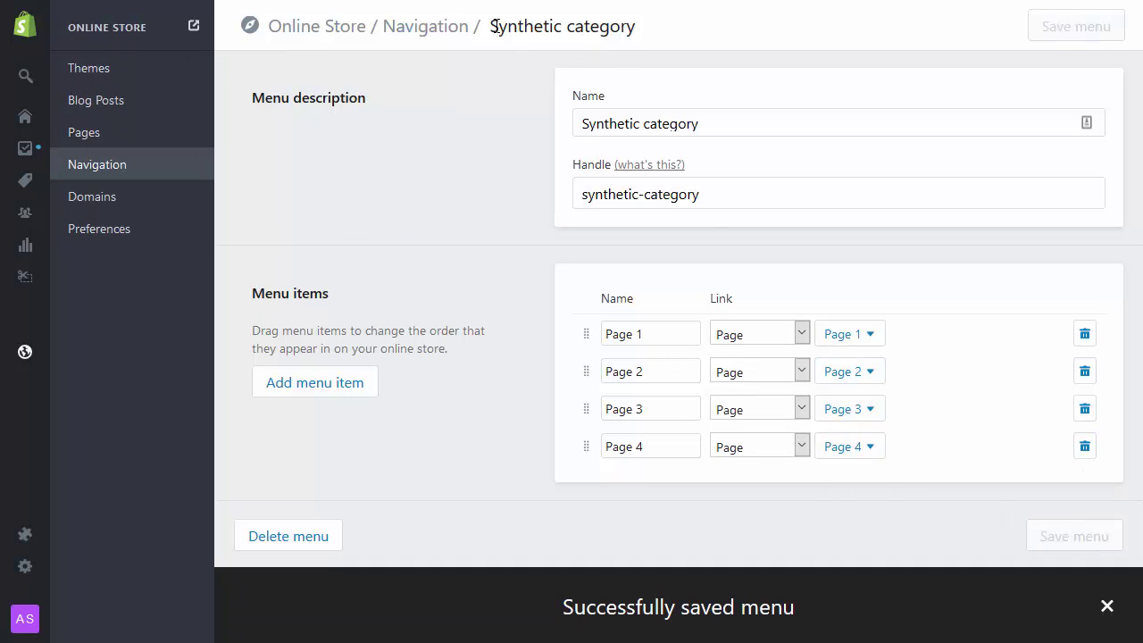
left_click(401, 33)
Step: In the Page 2 menu, point its three items at Page 2.1, Page 2.2 and Page 2.3, then save
scroll(625, 366, "down", 10)
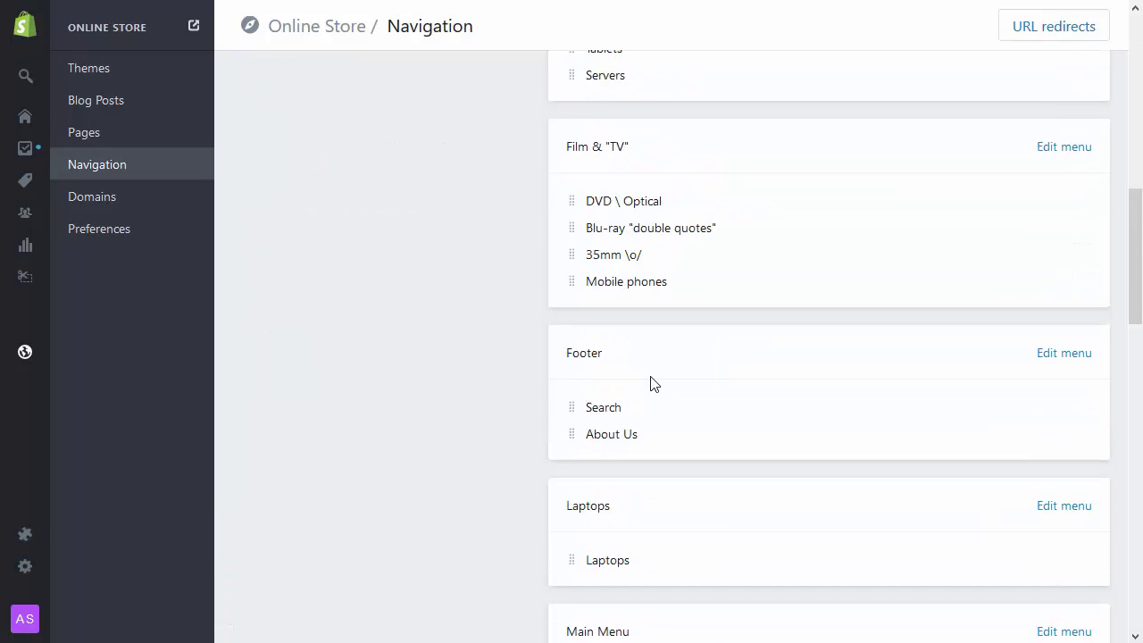
scroll(650, 384, "down", 10)
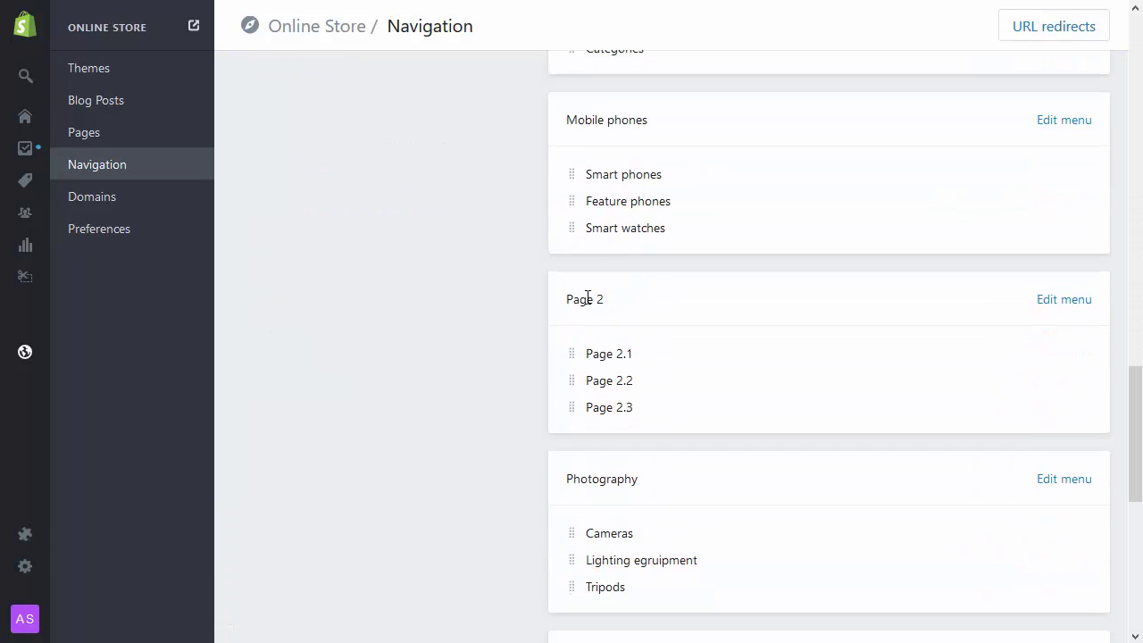
left_click(1063, 304)
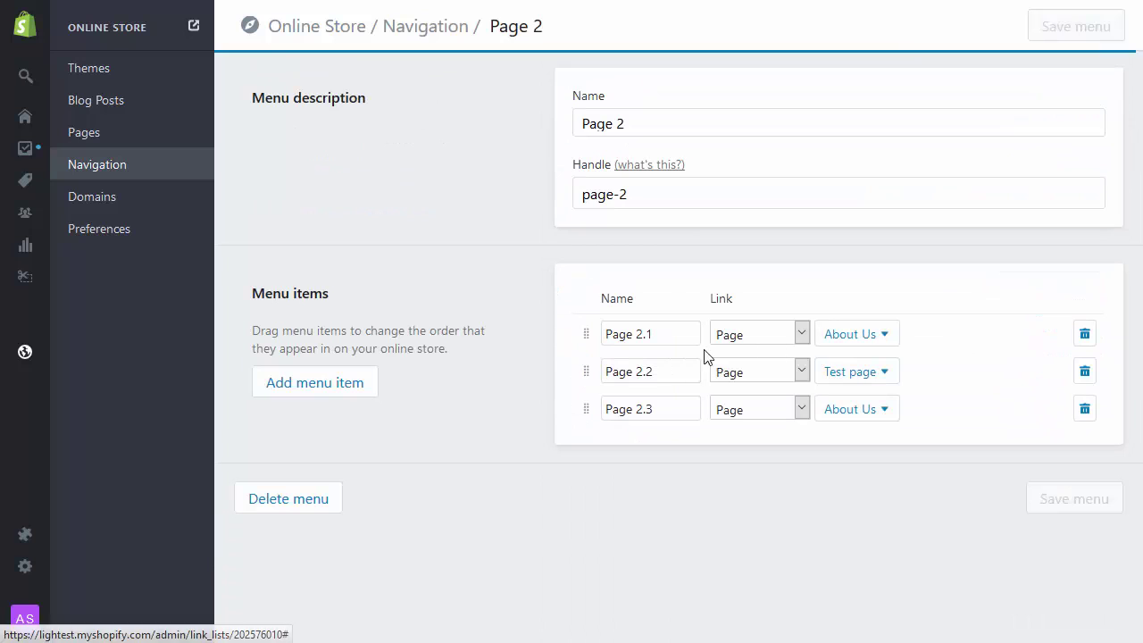
left_click(885, 341)
left_click(863, 483)
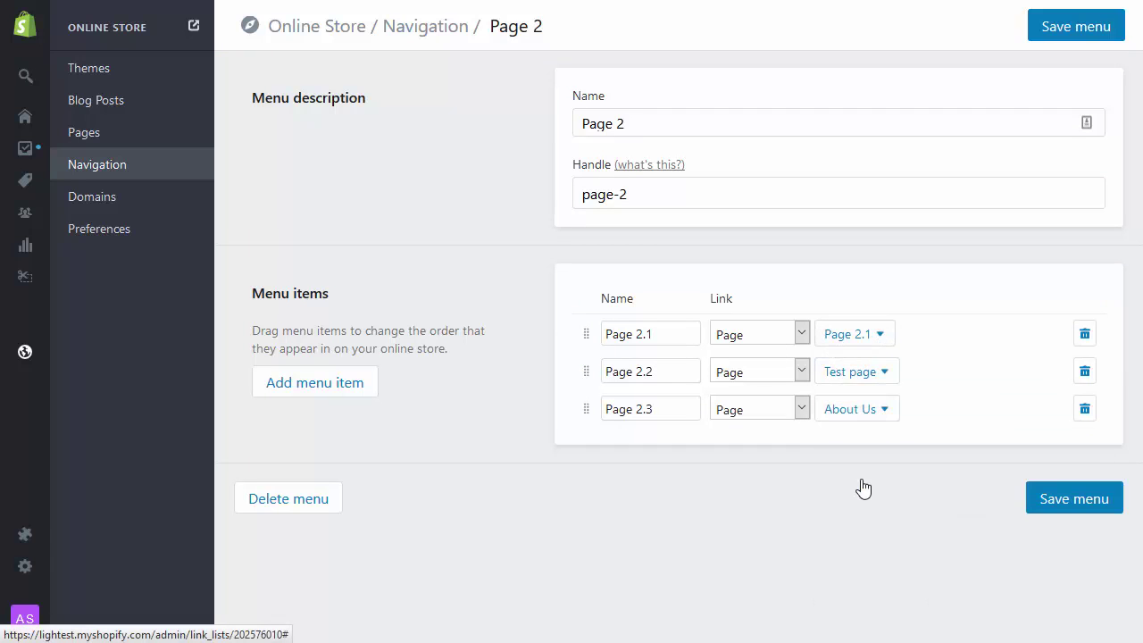
left_click(884, 371)
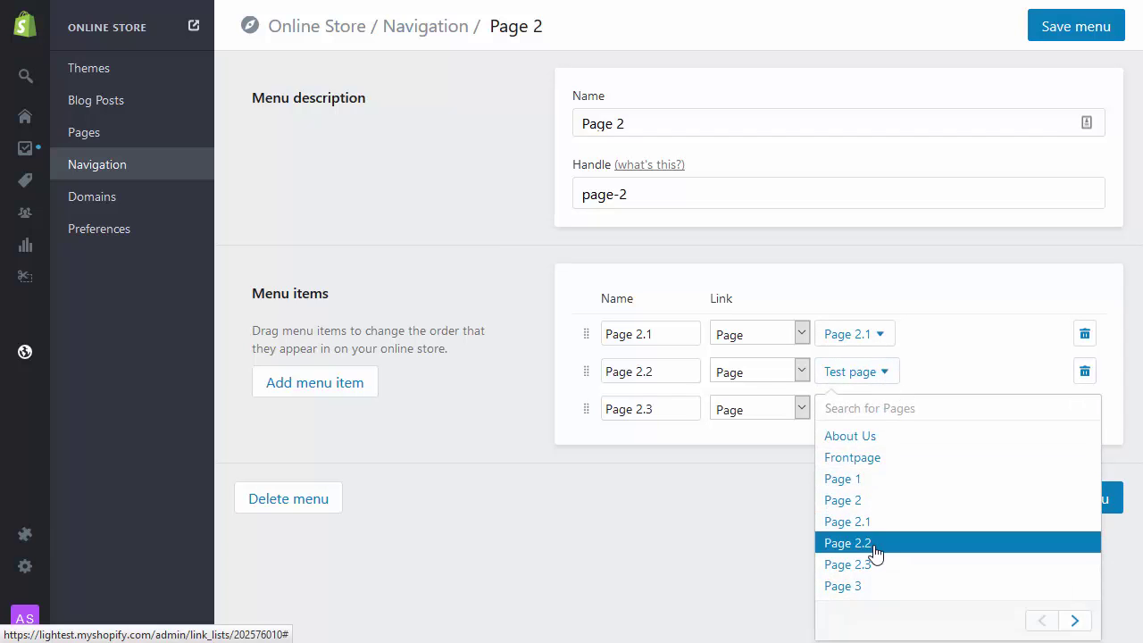
left_click(873, 545)
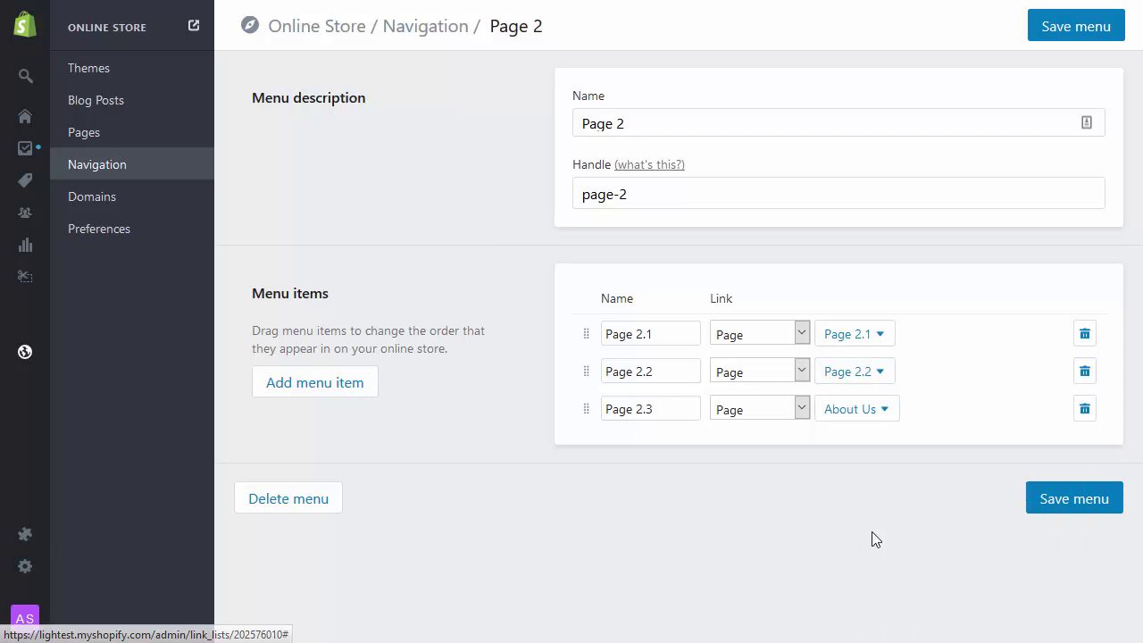
left_click(883, 412)
left_click(860, 603)
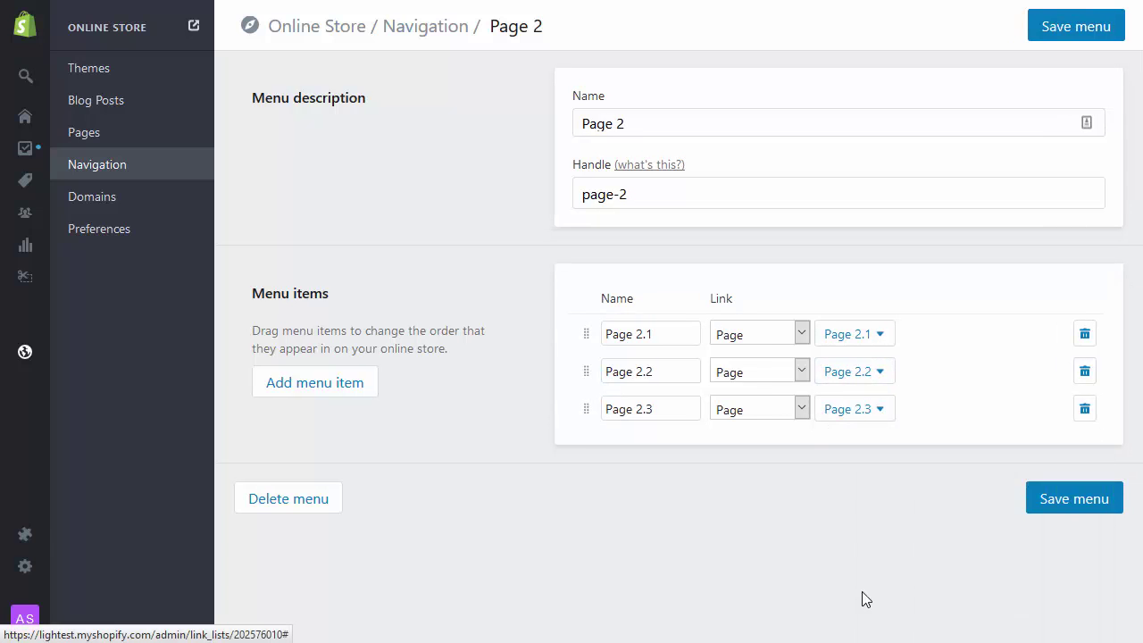
left_click(1057, 500)
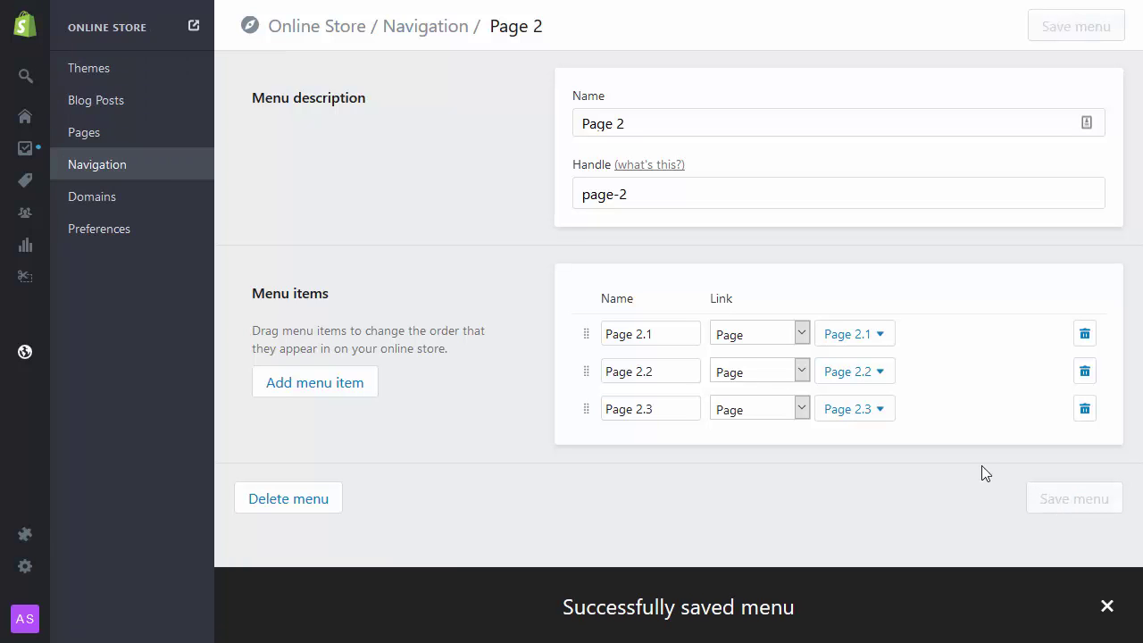
Step: In the Categories menu, link the Synthetic category item to the Synthetic category page (searched 'Synt') and save
left_click(425, 29)
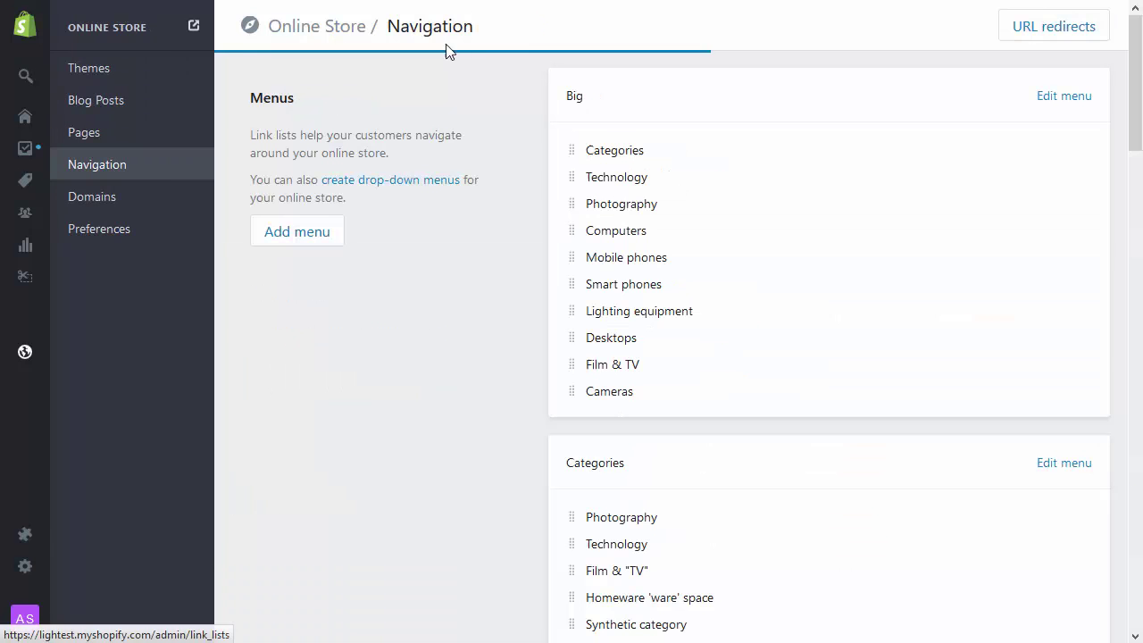
scroll(669, 406, "down", 2)
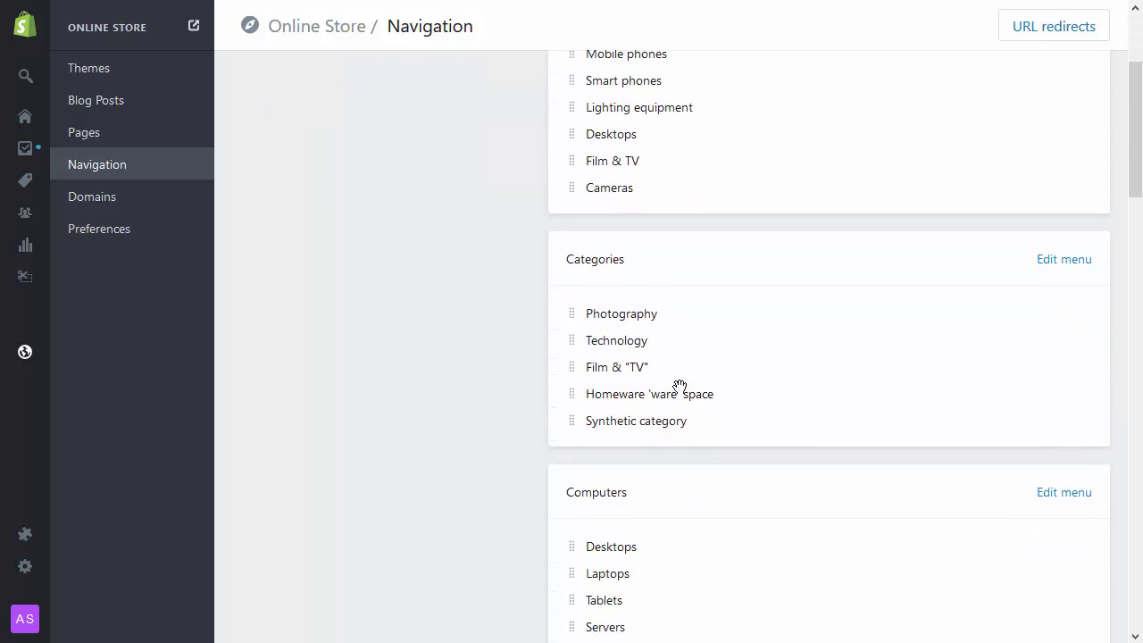
left_click(1069, 268)
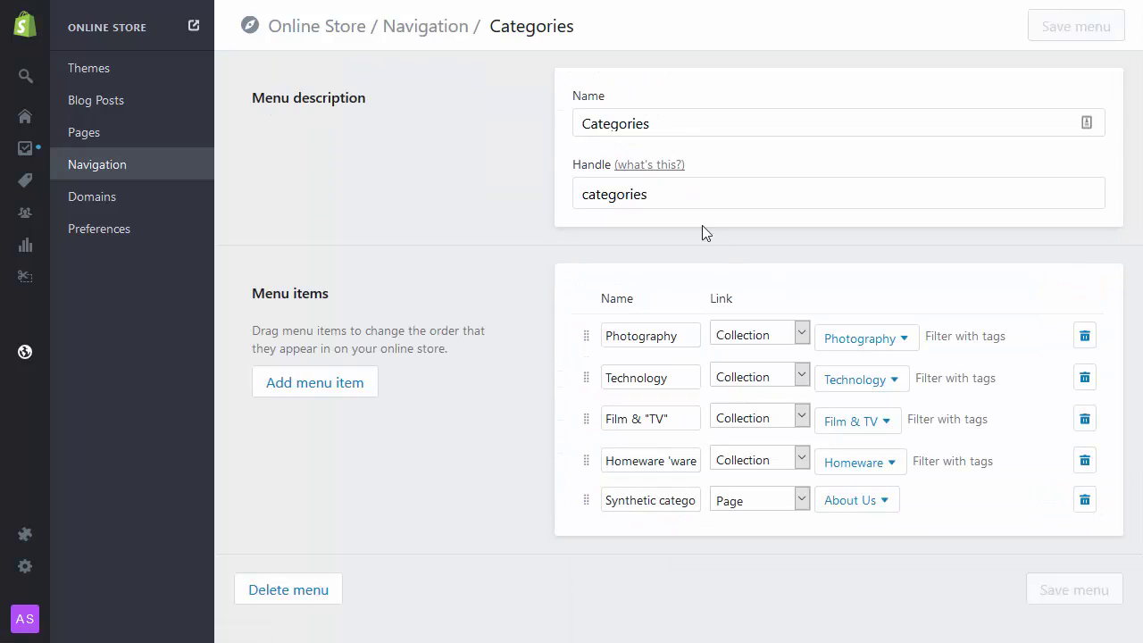
left_click(847, 502)
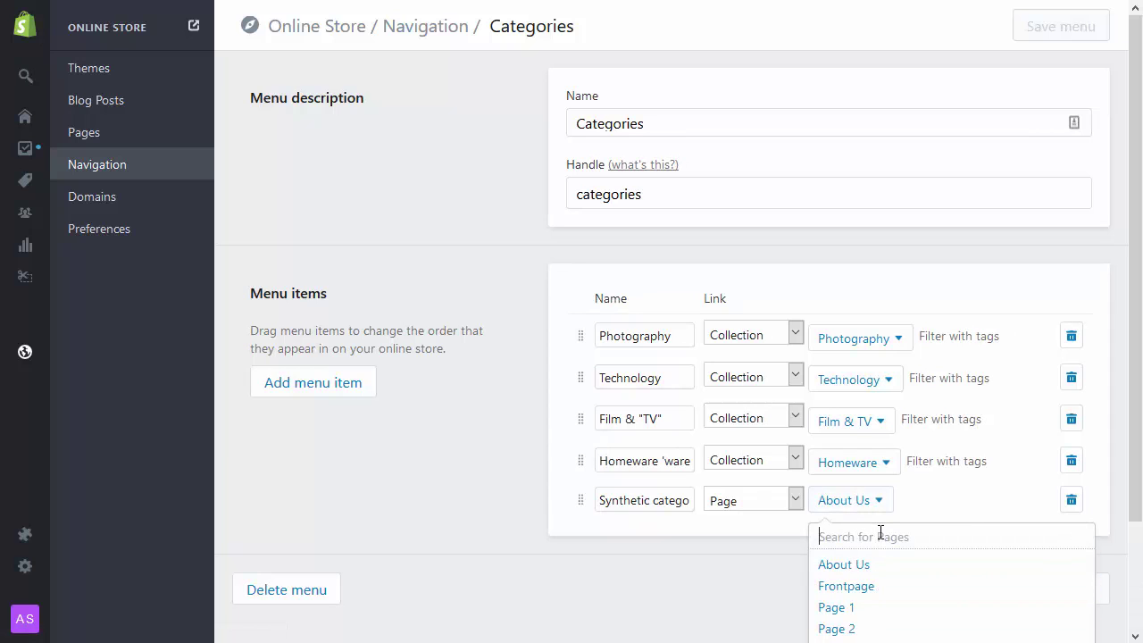
type("Synt")
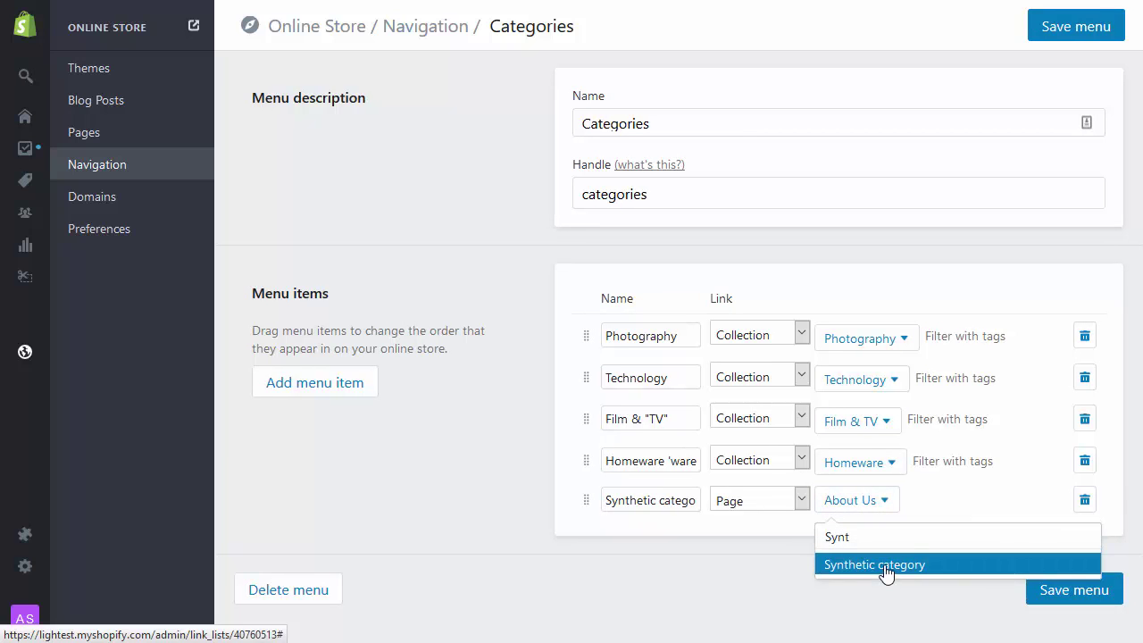
left_click(886, 566)
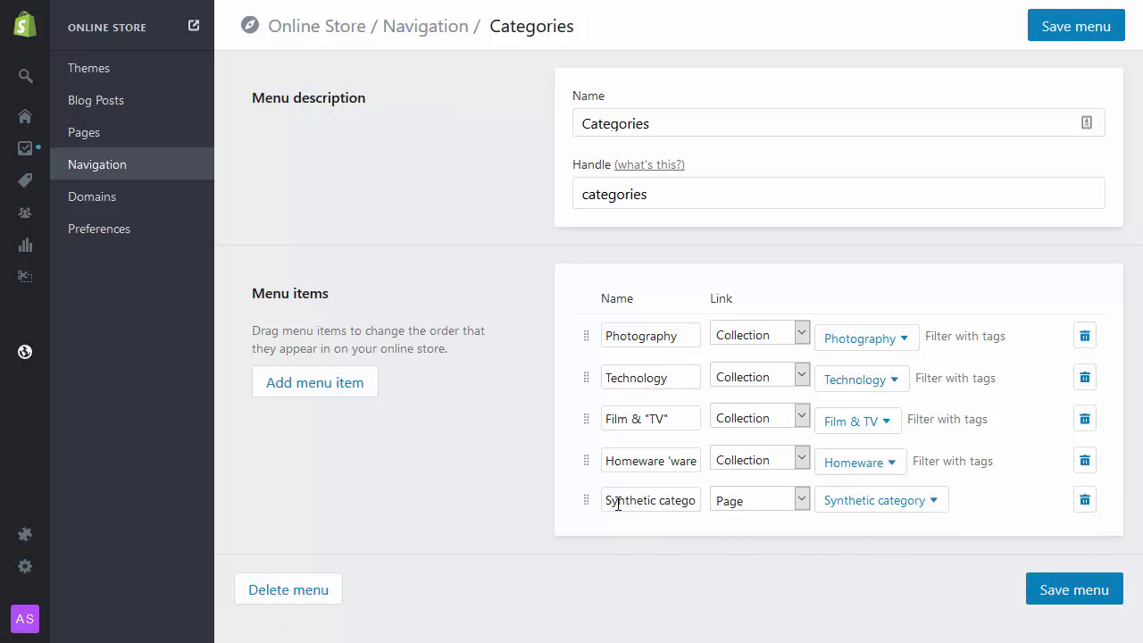
left_click(1055, 591)
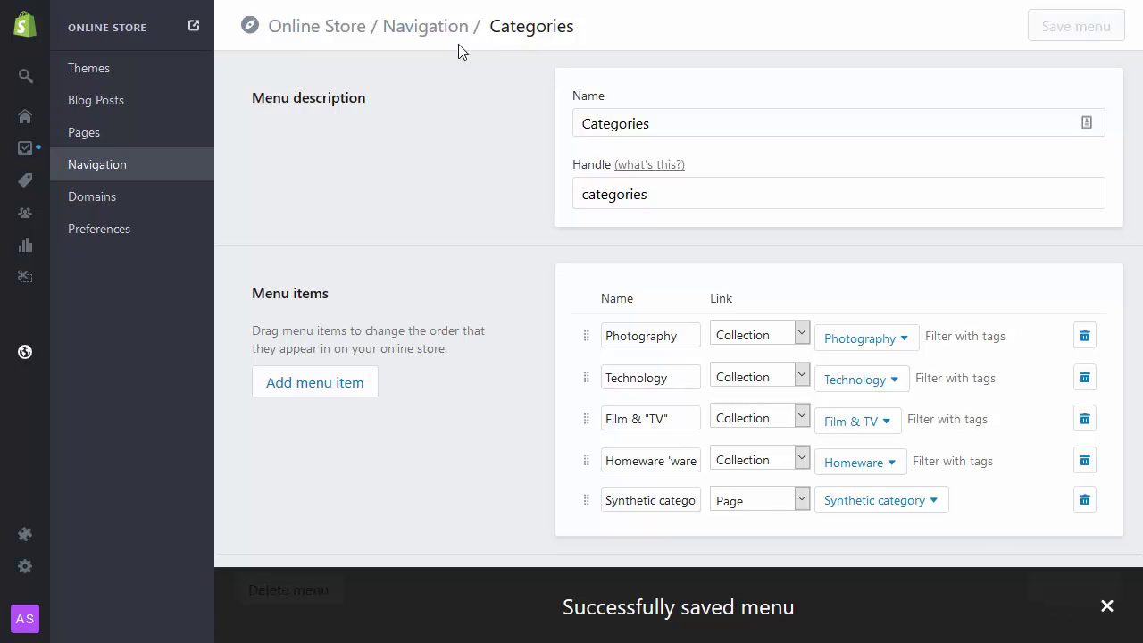
left_click(426, 32)
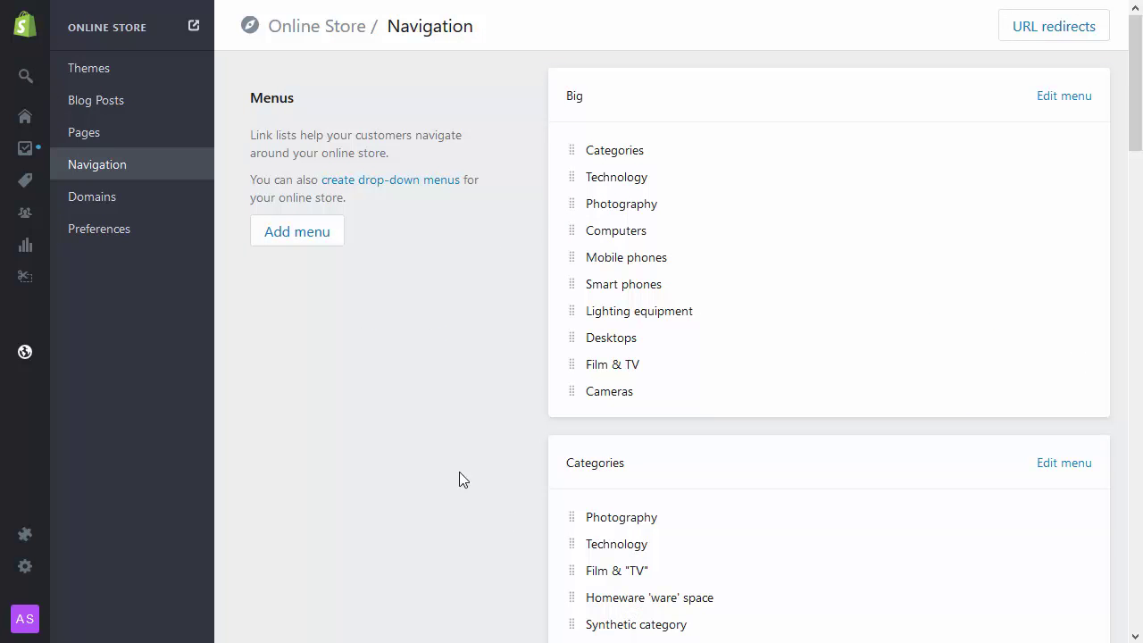
Step: Refresh the Categories (staging) app using the storefront password, then open the Synthetic category storefront page
left_click(25, 534)
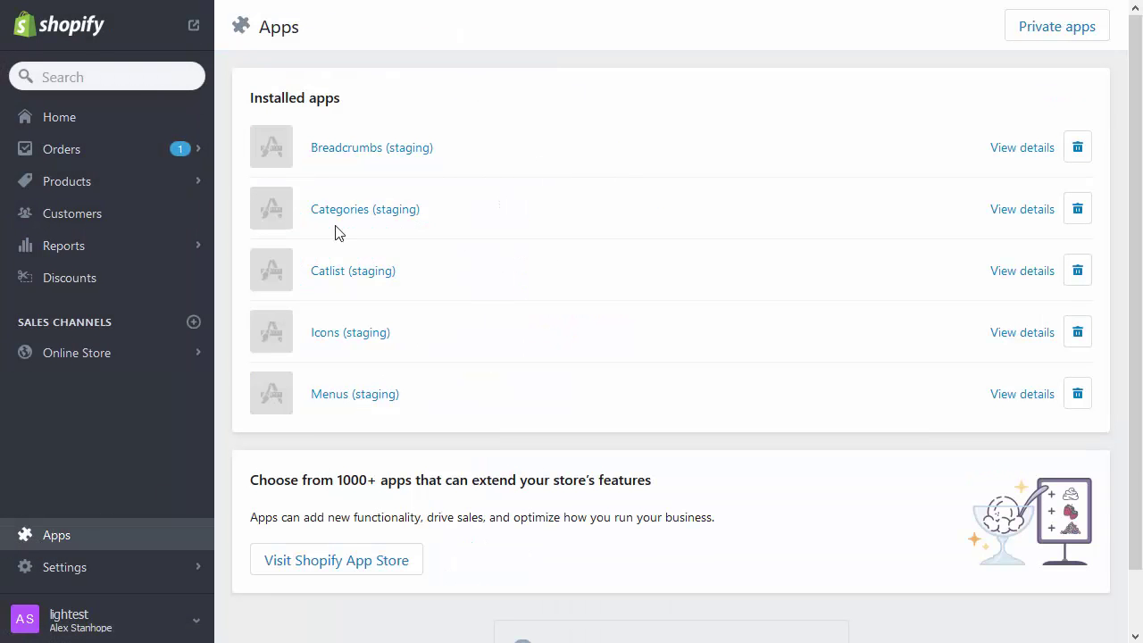
left_click(353, 211)
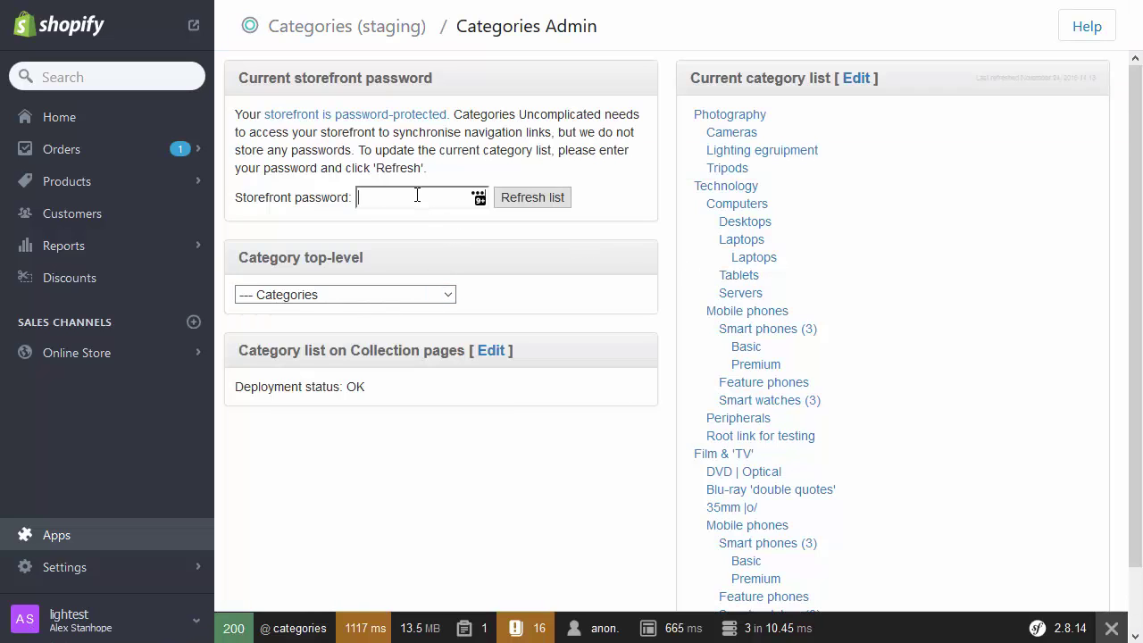
left_click(417, 196)
type("*******")
key("Return")
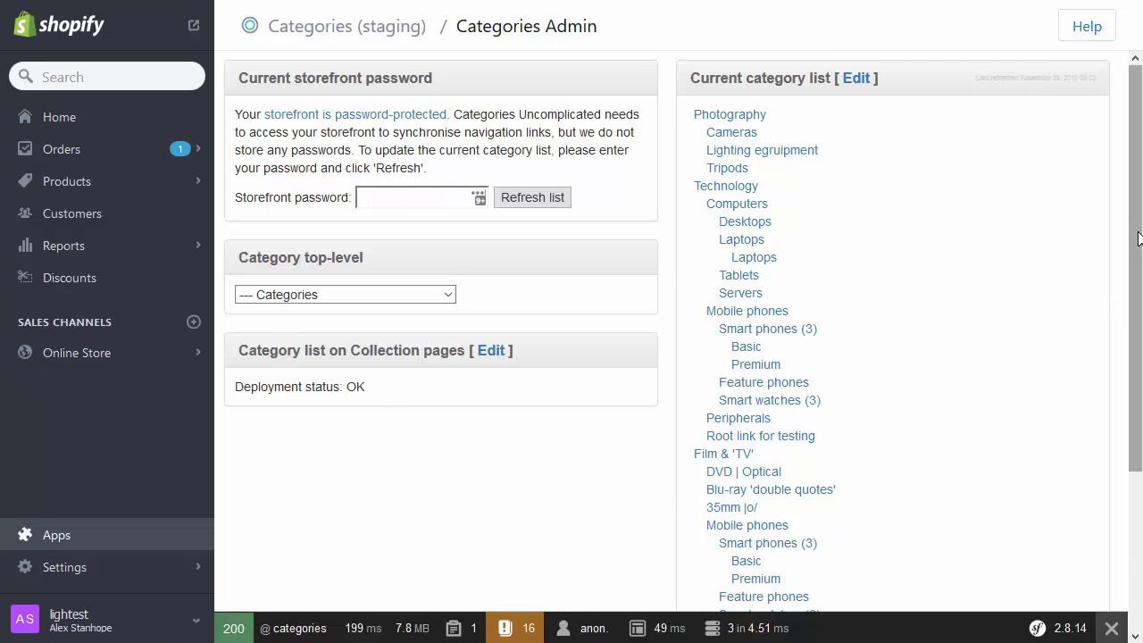
left_click_drag(1138, 238, 1136, 467)
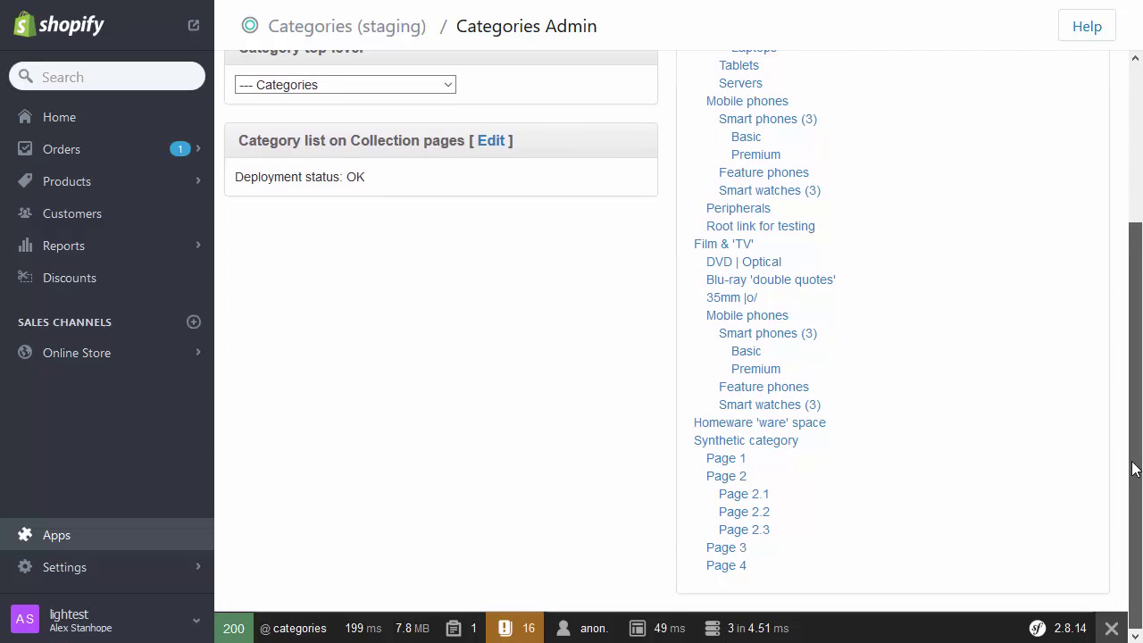
left_click(737, 441)
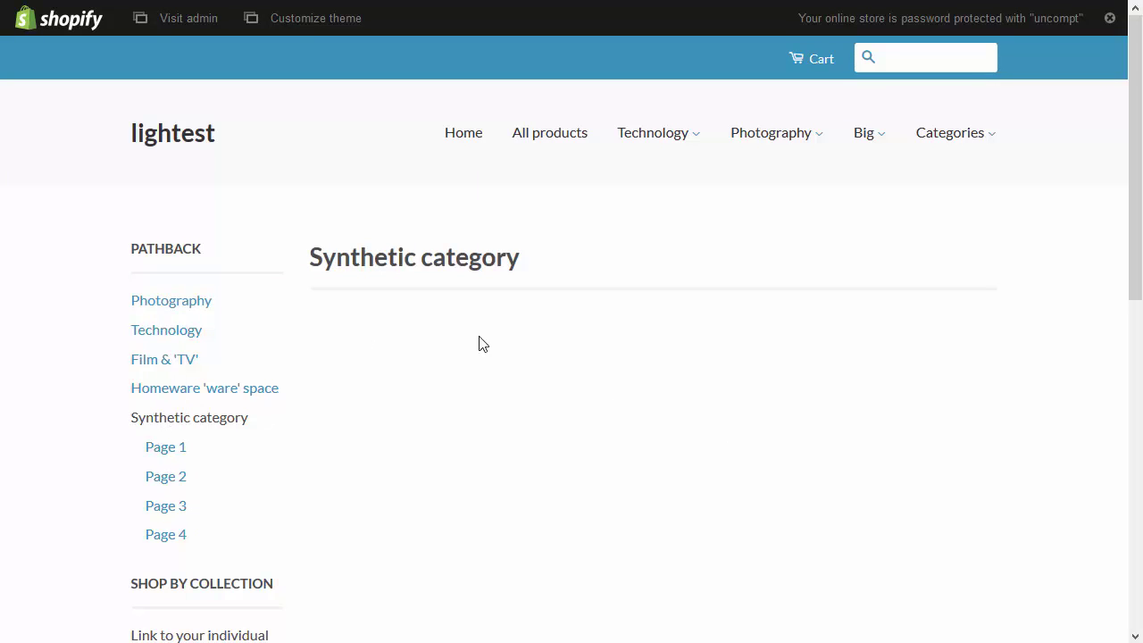
Step: Visit Page 1, Page 2, Page 2.1 and Page 2.2 in turn from the storefront sidebar
left_click(163, 455)
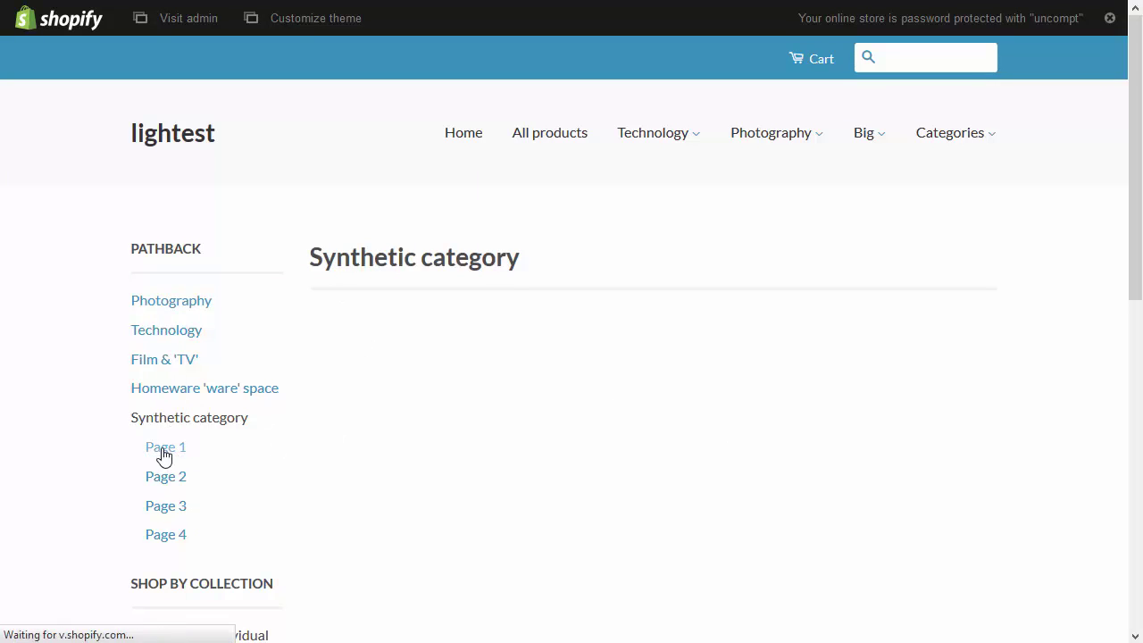
left_click(171, 478)
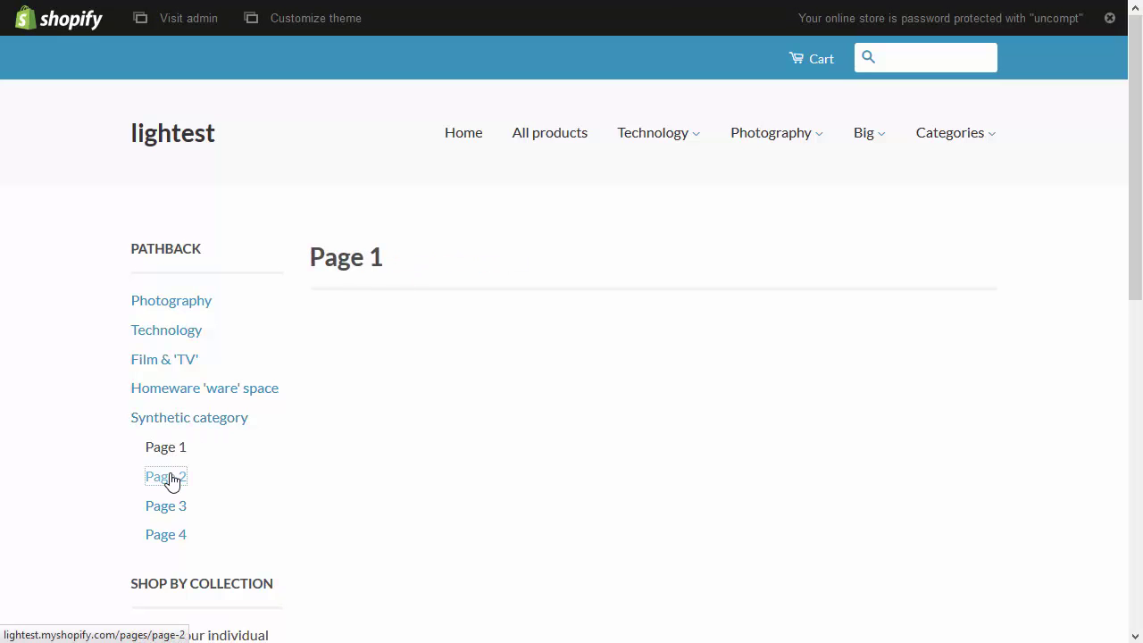
scroll(348, 494, "down", 1)
scroll(349, 494, "down", 2)
left_click(191, 416)
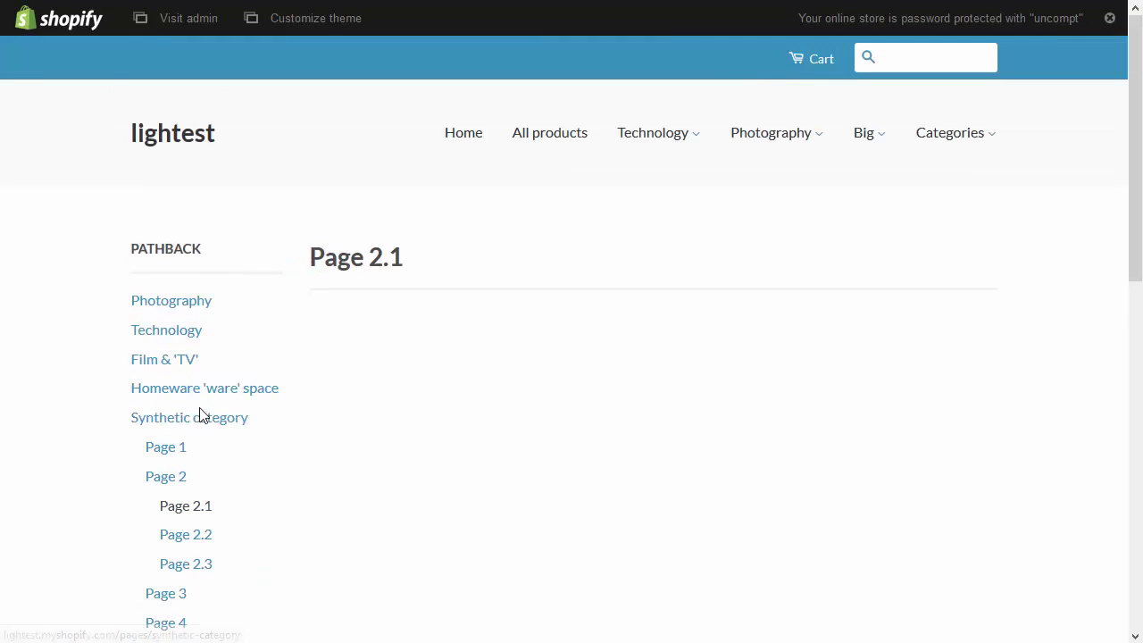
left_click(187, 539)
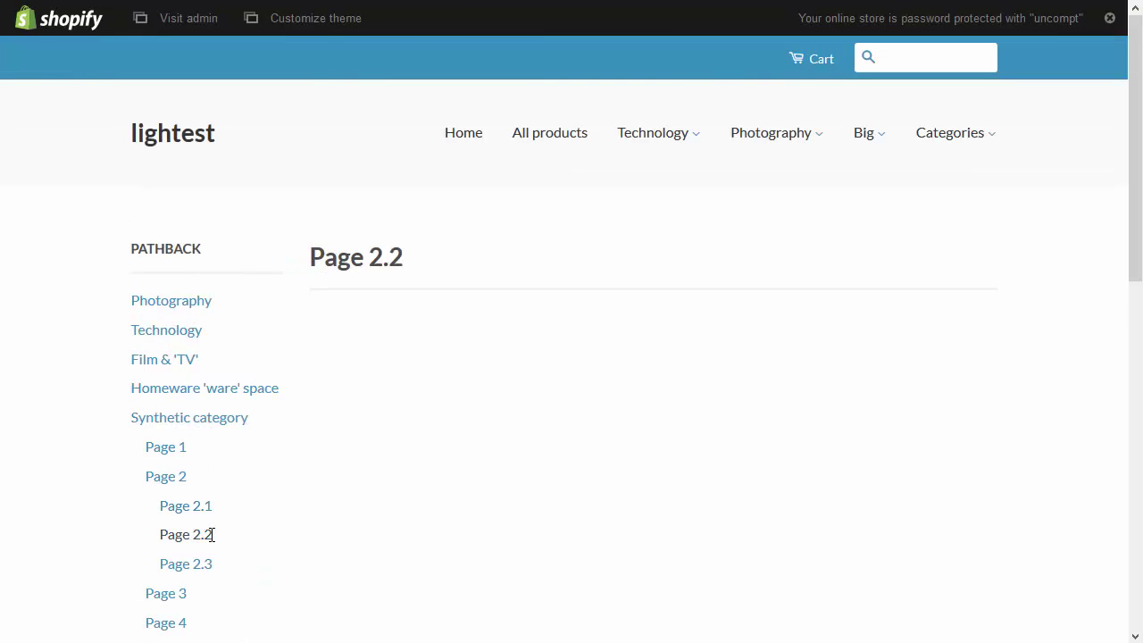